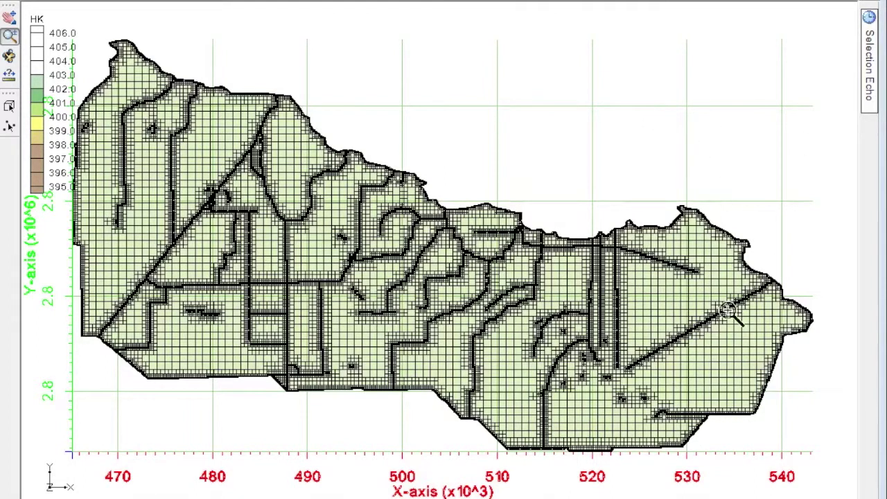
# - Zoom in on the eastern end of the HK grid
pyautogui.moveTo(696, 468); pyautogui.dragTo(589, 368)
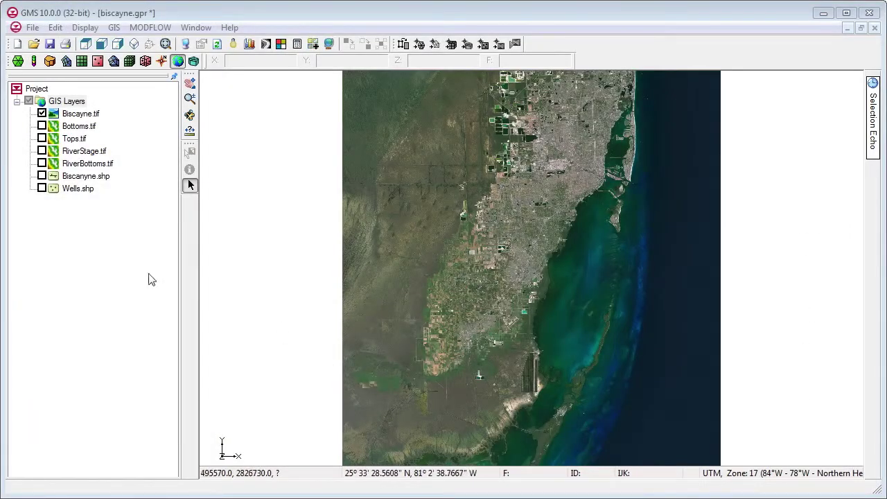
# - Create a new MODFLOW conceptual model named Biscayne
pyautogui.rightClick(31, 217)
pyautogui.moveTo(103, 221)
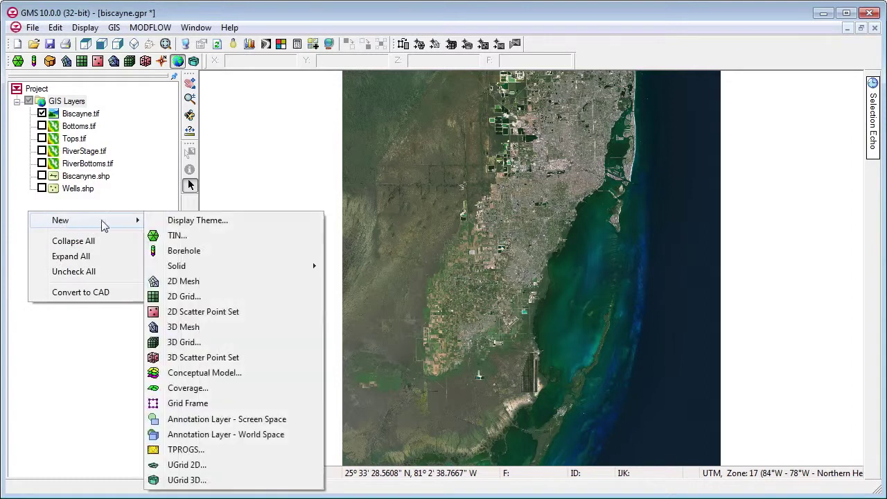
pyautogui.click(204, 373)
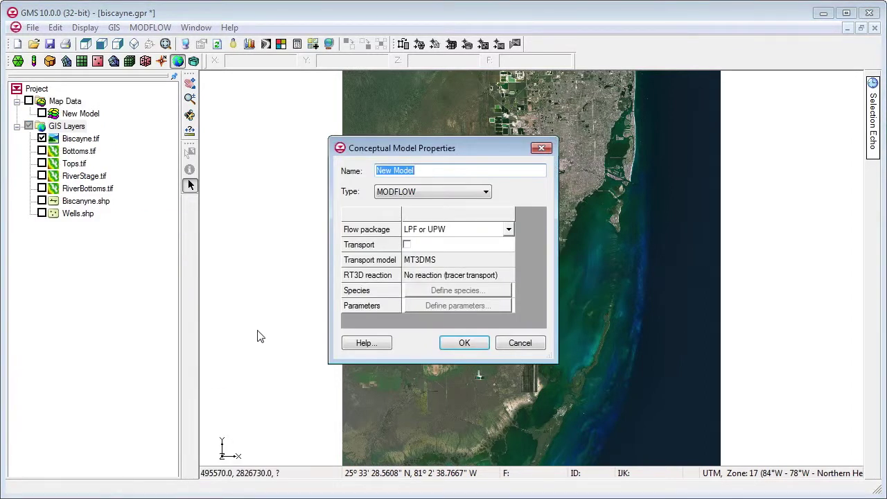
pyautogui.write('Biscayne')
pyautogui.press('Return')
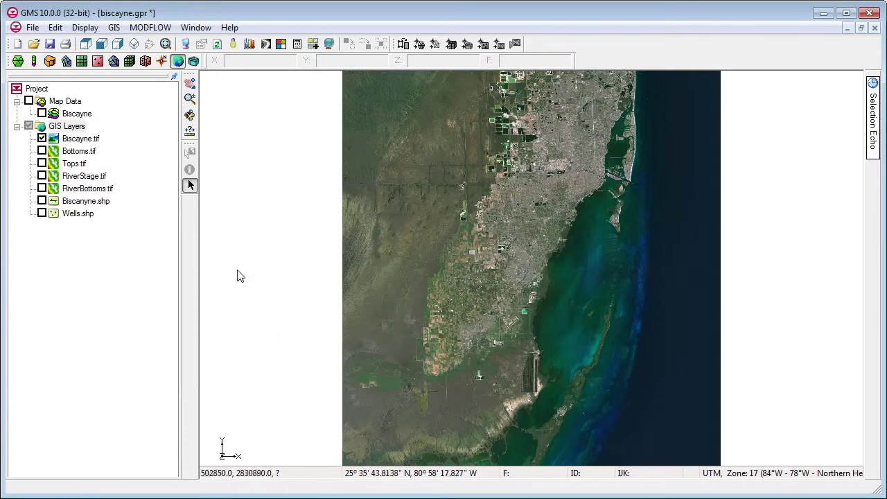
# - Add an Areal coverage to Biscayne with Recharge rate and Horizontal K attributes
pyautogui.rightClick(83, 118)
pyautogui.click(138, 191)
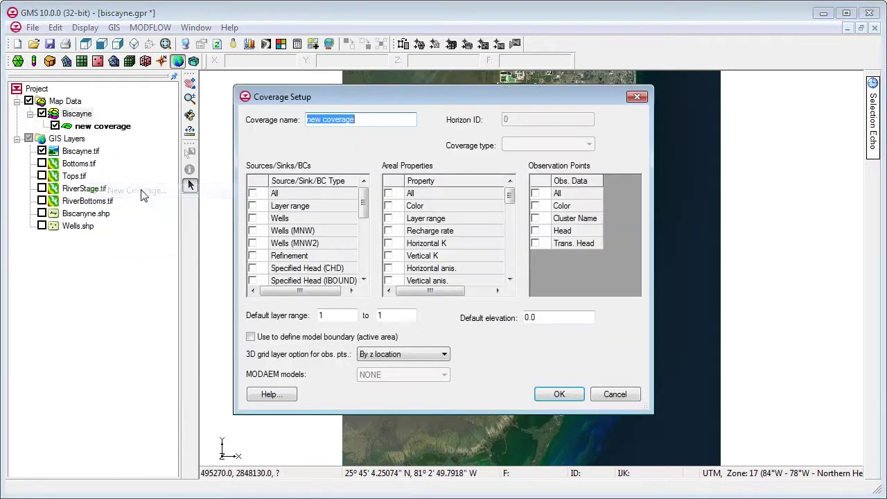
pyautogui.write('Areal')
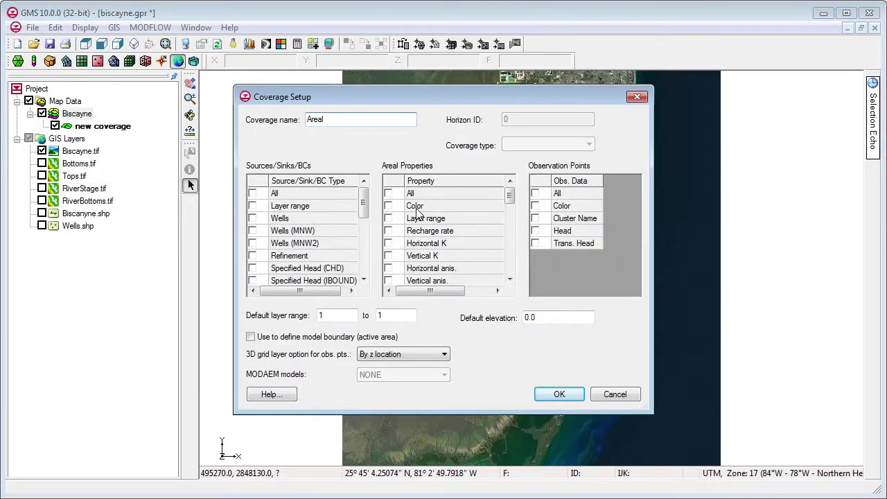
pyautogui.click(389, 231)
pyautogui.click(389, 243)
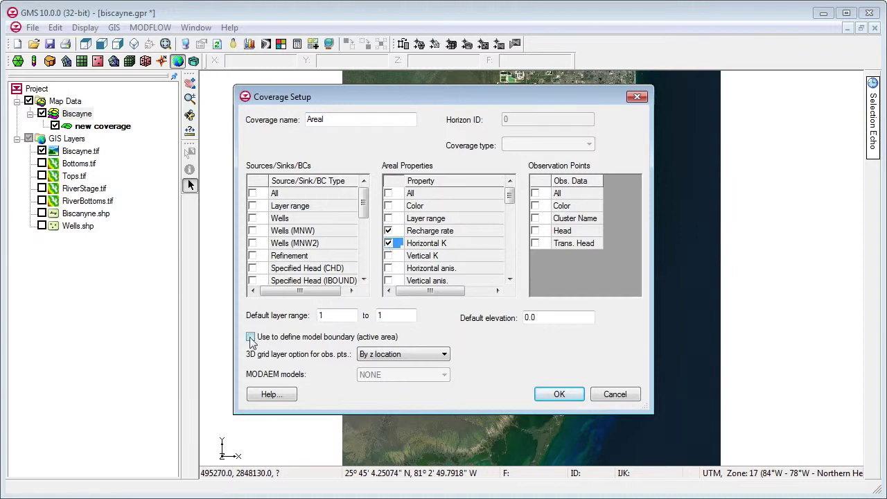
pyautogui.click(552, 392)
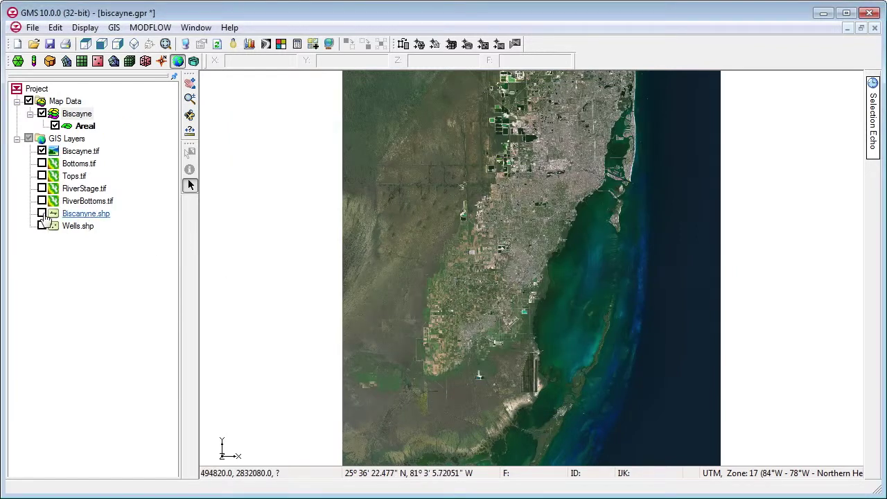
# - Show Biscayne.shp and convert all its visible shapes into feature objects
pyautogui.click(42, 213)
pyautogui.rightClick(85, 219)
pyautogui.moveTo(186, 275)
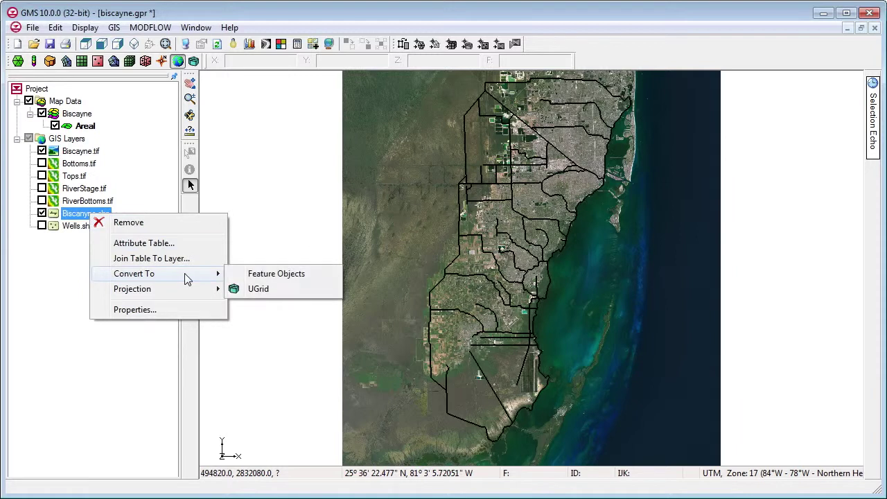
pyautogui.click(269, 276)
pyautogui.click(560, 128)
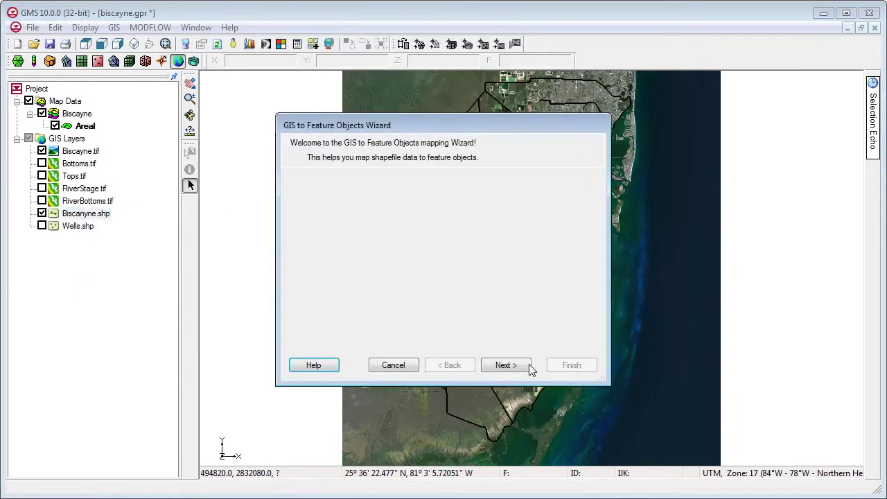
pyautogui.click(505, 367)
pyautogui.click(505, 367)
pyautogui.click(558, 367)
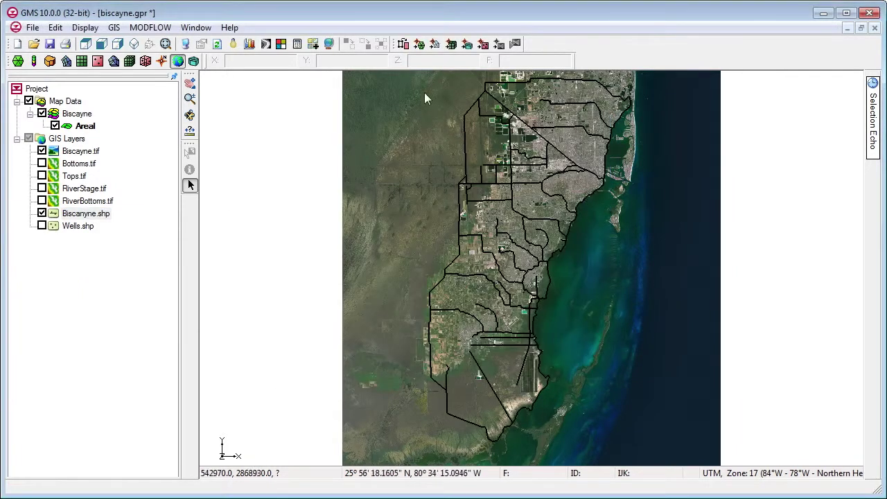
# - Set all Areal polygons to recharge 1e-4 and horizontal K 400 in the attribute table
pyautogui.rightClick(79, 126)
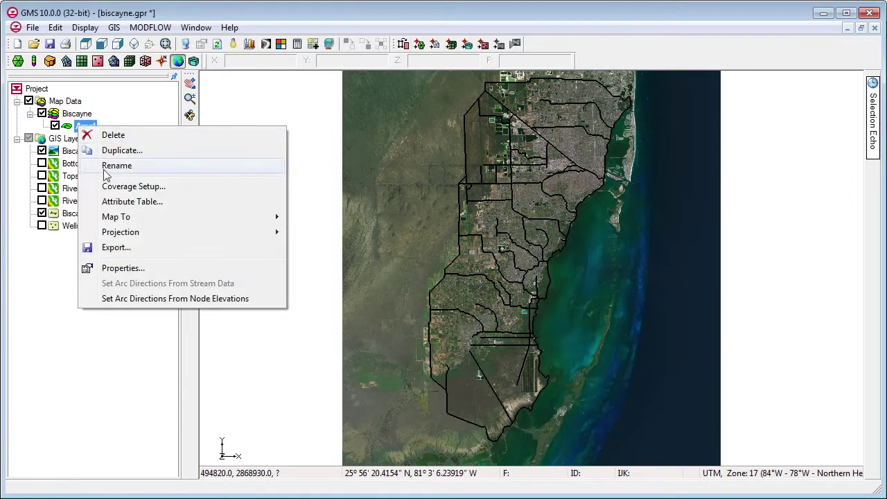
pyautogui.click(131, 201)
pyautogui.click(392, 183)
pyautogui.click(376, 235)
pyautogui.click(358, 239)
pyautogui.write('1e-4')
pyautogui.press('Tab')
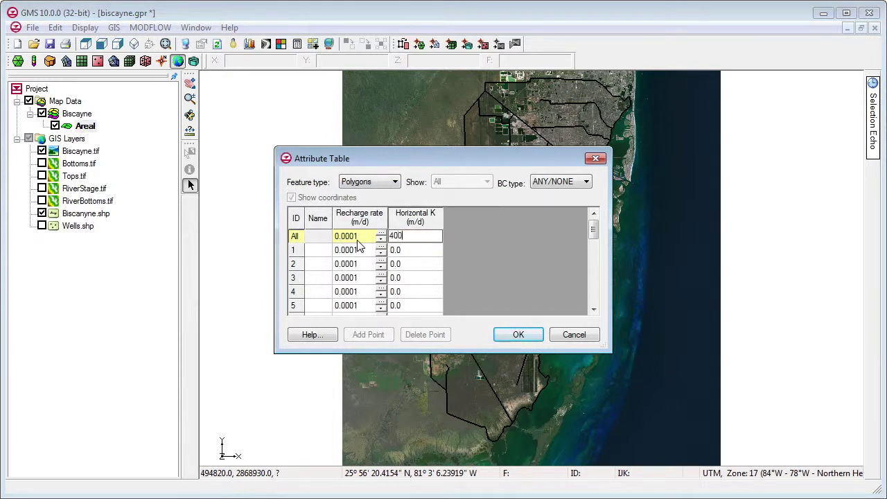
pyautogui.press('Tab')
pyautogui.click(542, 336)
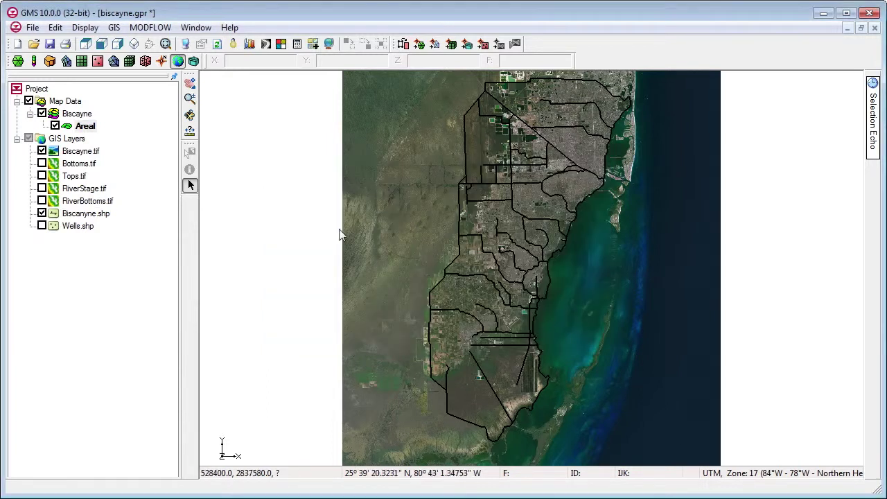
# - Add a Sources-Sinks coverage to the Biscayne model with Wells and River types
pyautogui.rightClick(78, 120)
pyautogui.click(130, 189)
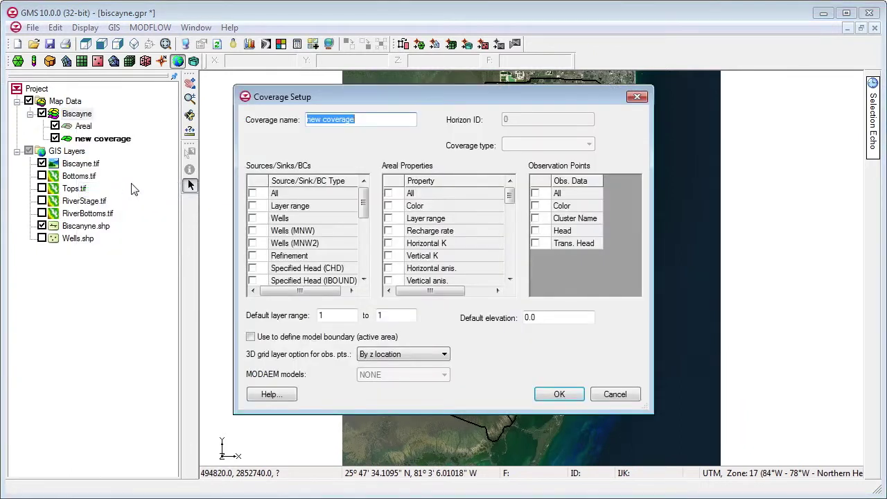
pyautogui.write('Sources-Sinks')
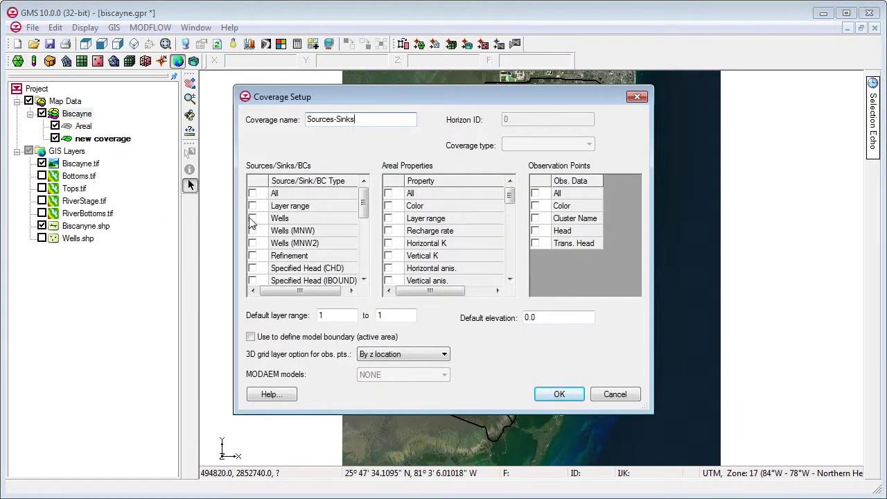
pyautogui.click(252, 218)
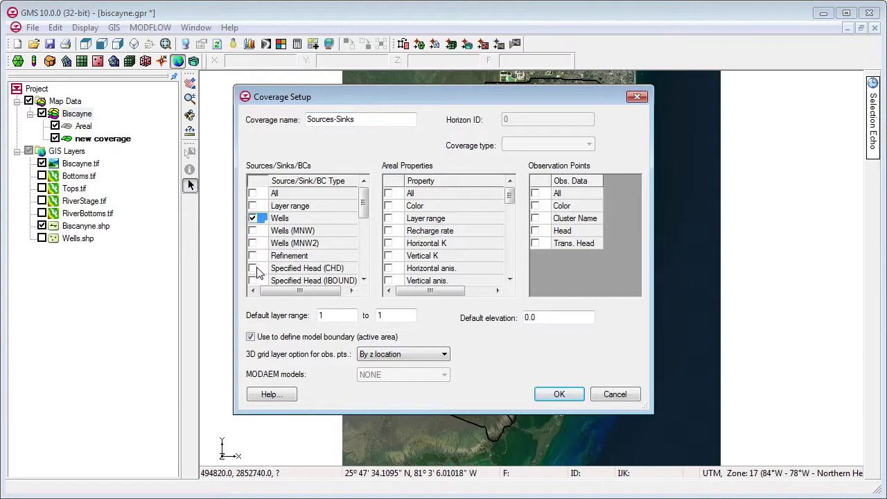
pyautogui.scroll(-3, 360, 271)
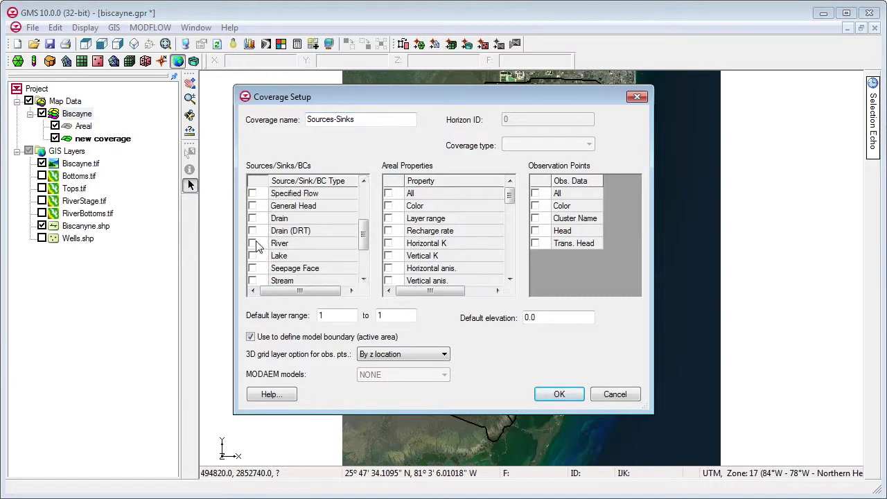
pyautogui.click(559, 394)
# - Show Wells.shp and convert all visible shapes into Sources-Sinks feature objects
pyautogui.click(42, 239)
pyautogui.rightClick(76, 239)
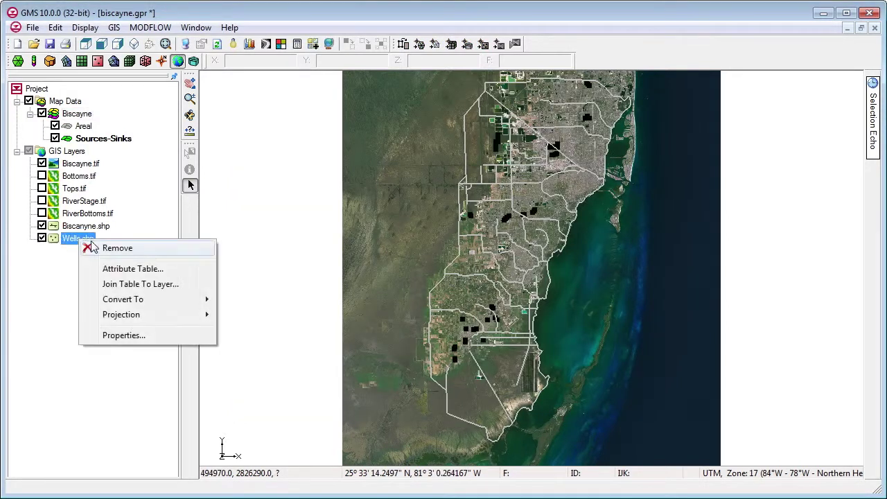
pyautogui.moveTo(174, 299)
pyautogui.click(271, 304)
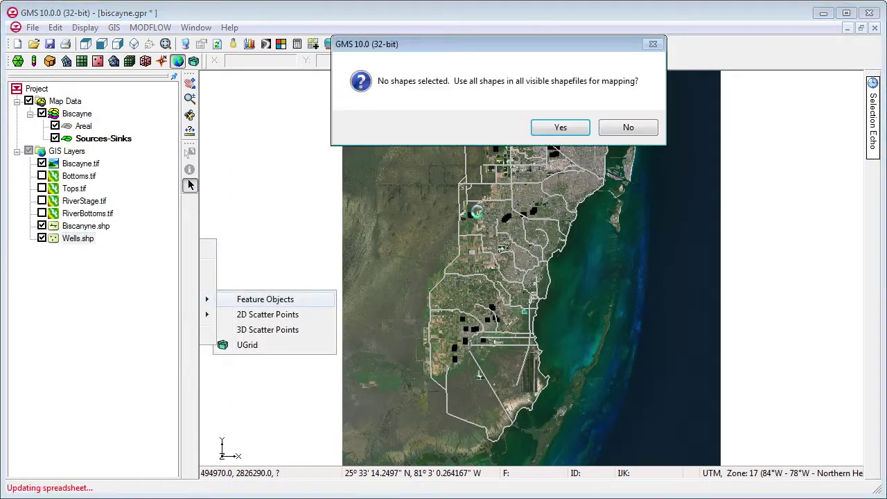
pyautogui.click(560, 128)
pyautogui.click(512, 365)
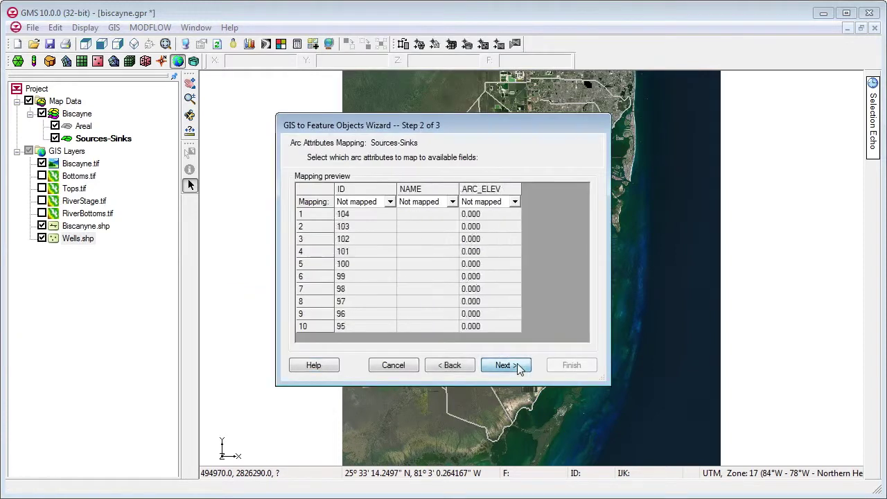
pyautogui.click(512, 365)
pyautogui.click(565, 367)
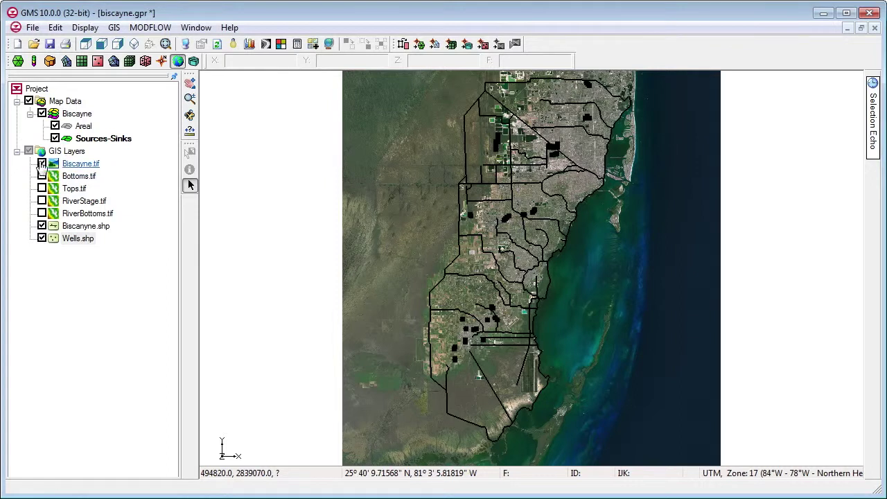
# - Hide the aerial photo and shapefiles, making Sources-Sinks the active coverage
pyautogui.click(41, 163)
pyautogui.click(104, 139)
pyautogui.click(41, 226)
pyautogui.click(41, 238)
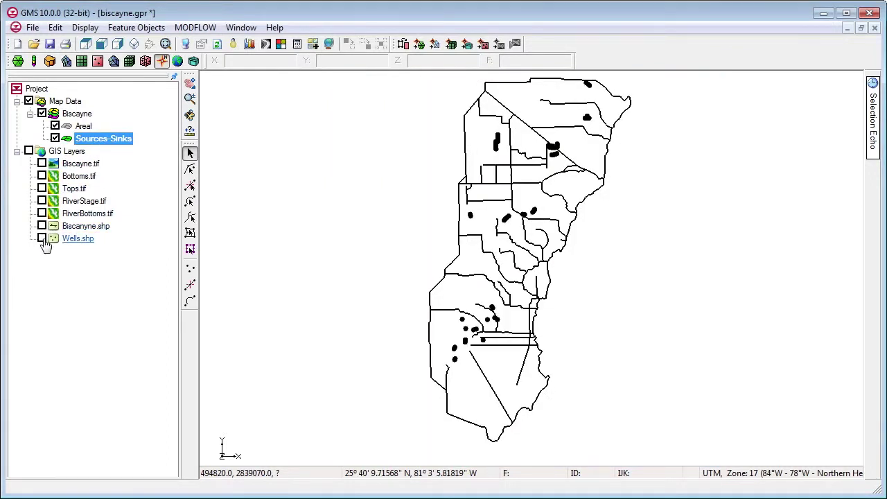
# - Select the 14 coastline arcs and set them all to spec. head (IBOUND)
pyautogui.click(190, 201)
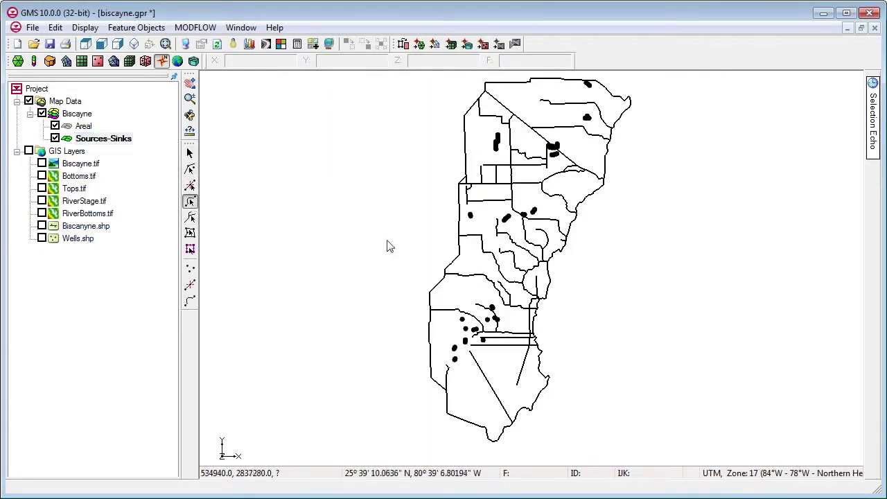
pyautogui.click(622, 120)
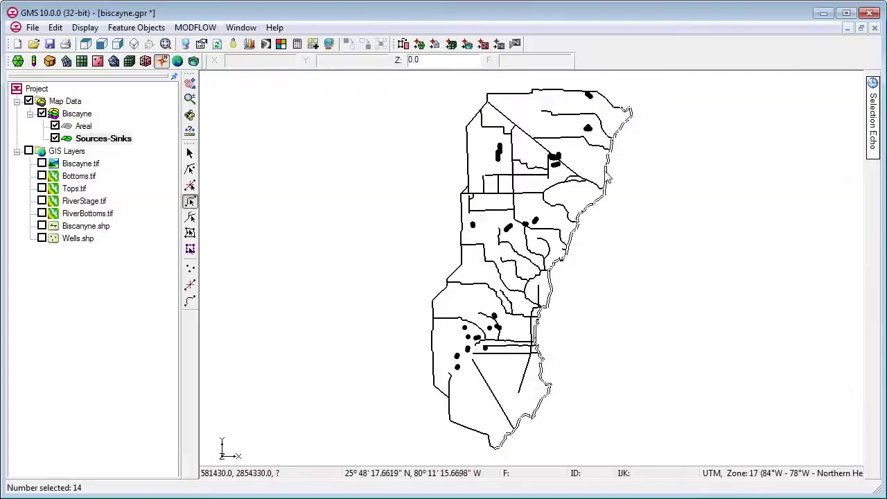
pyautogui.rightClick(608, 176)
pyautogui.click(644, 182)
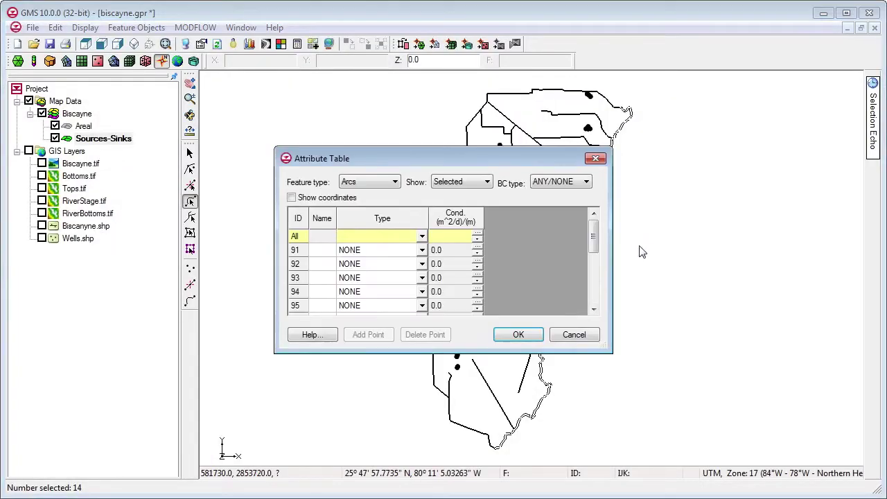
pyautogui.click(424, 237)
pyautogui.click(415, 259)
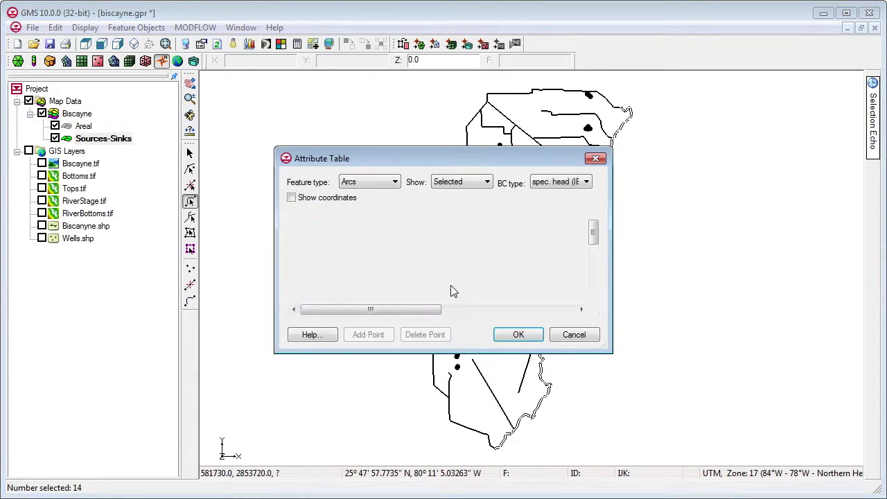
pyautogui.click(519, 334)
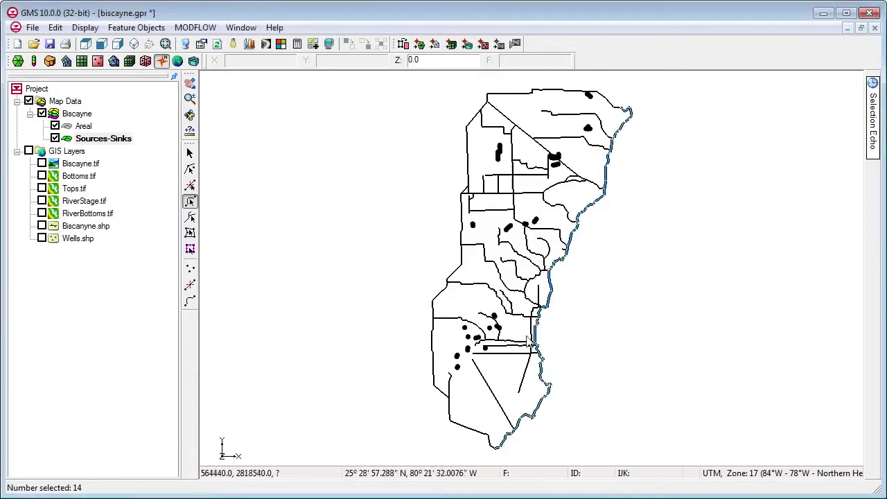
# - Invert the selection to the other 90 arcs and make them rivers with conductance 5000
pyautogui.click(55, 28)
pyautogui.click(90, 94)
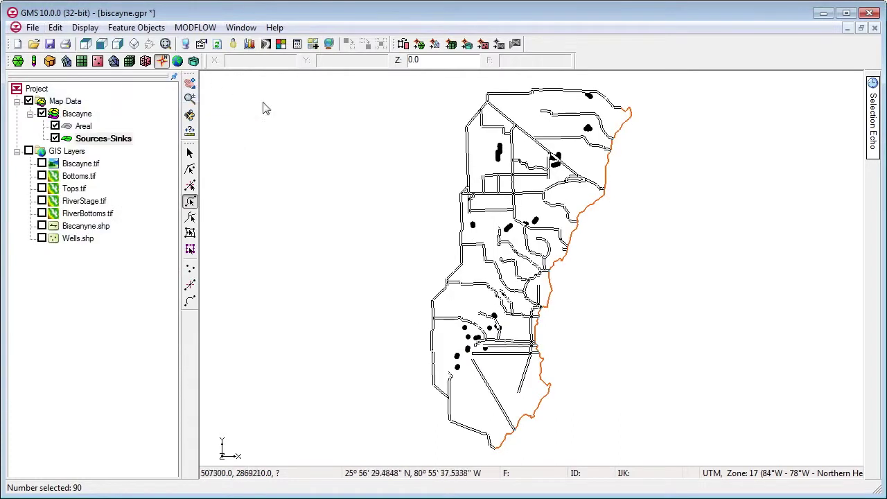
pyautogui.rightClick(100, 138)
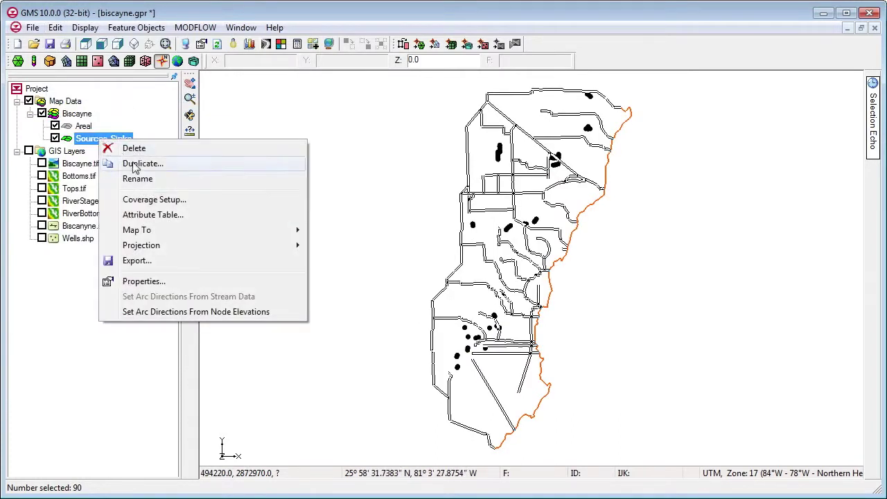
pyautogui.click(153, 216)
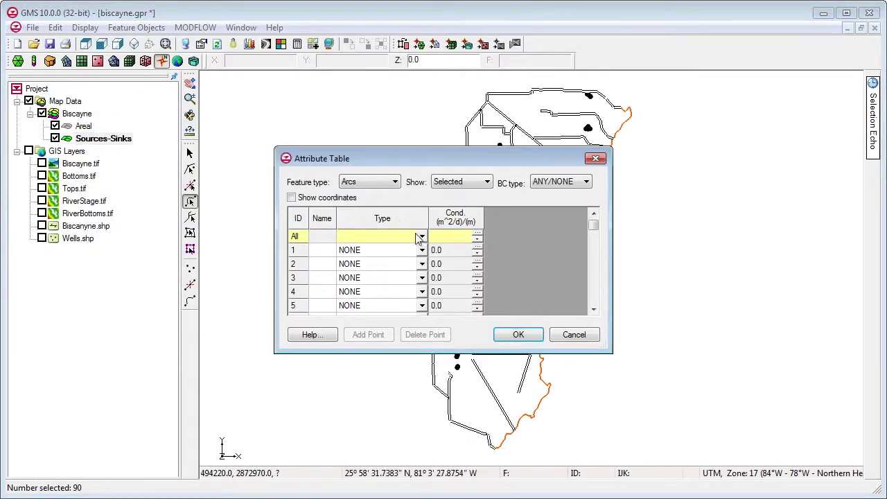
pyautogui.click(419, 239)
pyautogui.click(410, 264)
pyautogui.click(461, 243)
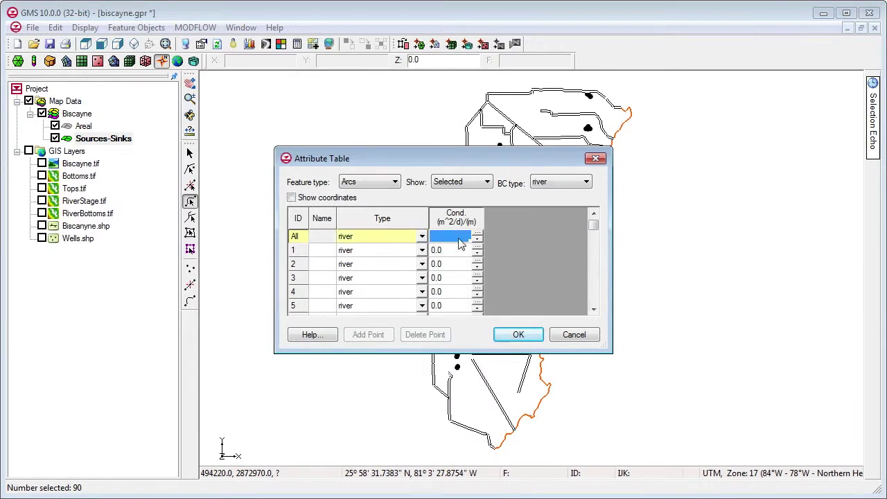
pyautogui.write('5000')
pyautogui.press('Return')
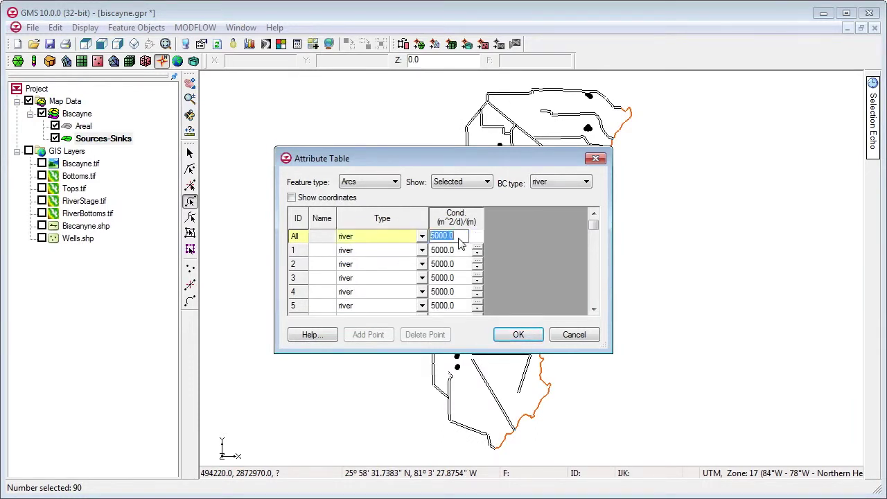
# - Set river nodes' head-stage from RiverStage.tif and bottom elevation from RiverBottoms.tif
pyautogui.click(391, 183)
pyautogui.click(360, 201)
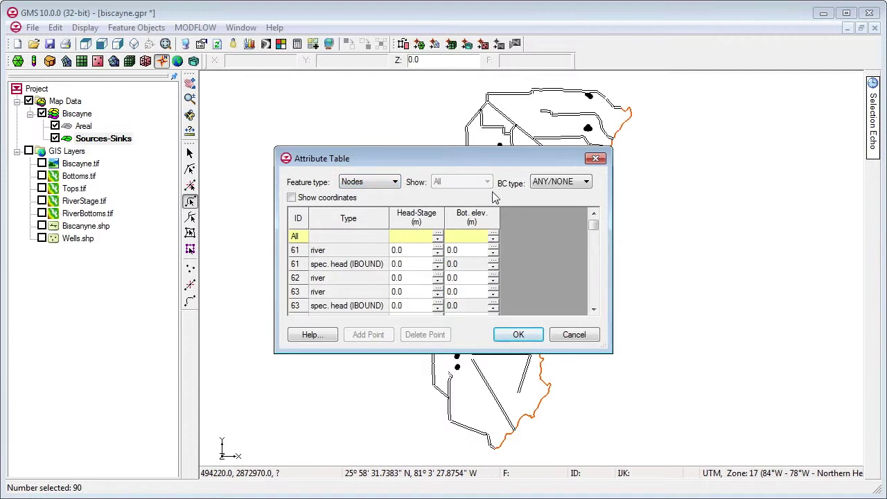
pyautogui.click(561, 182)
pyautogui.click(547, 201)
pyautogui.click(437, 238)
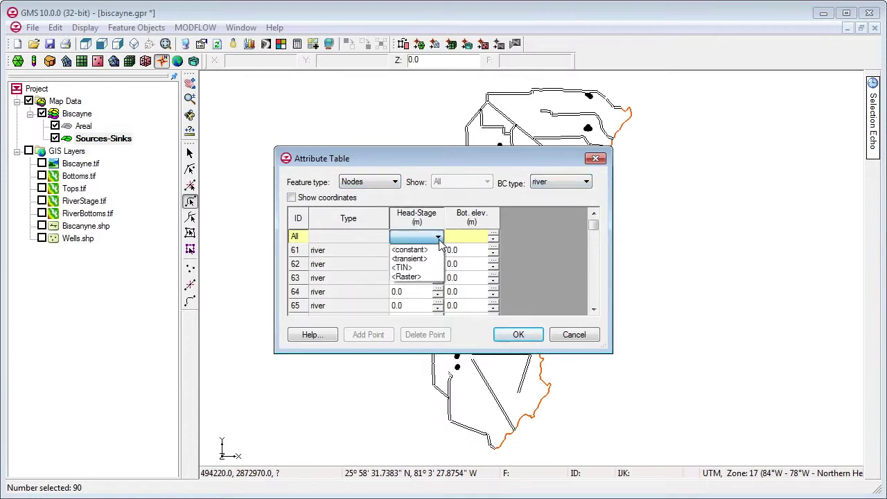
pyautogui.click(409, 277)
pyautogui.click(532, 253)
pyautogui.click(587, 393)
pyautogui.click(493, 238)
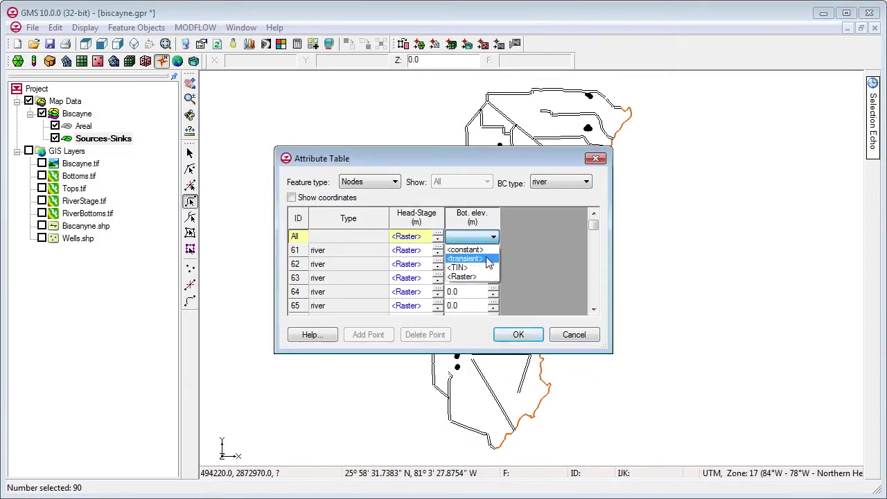
pyautogui.click(489, 264)
pyautogui.click(530, 244)
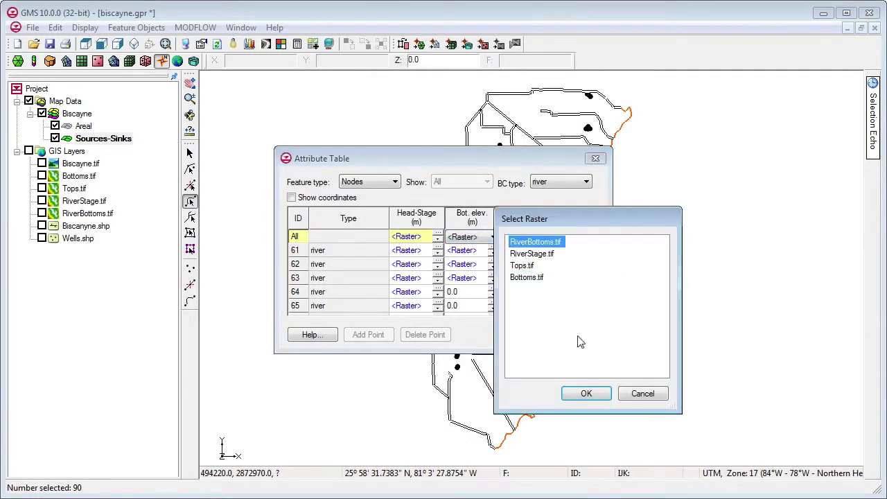
# - Confirm the RiverBottoms.tif raster, apply the river attributes, and clear the arc selection
pyautogui.click(587, 393)
pyautogui.click(536, 339)
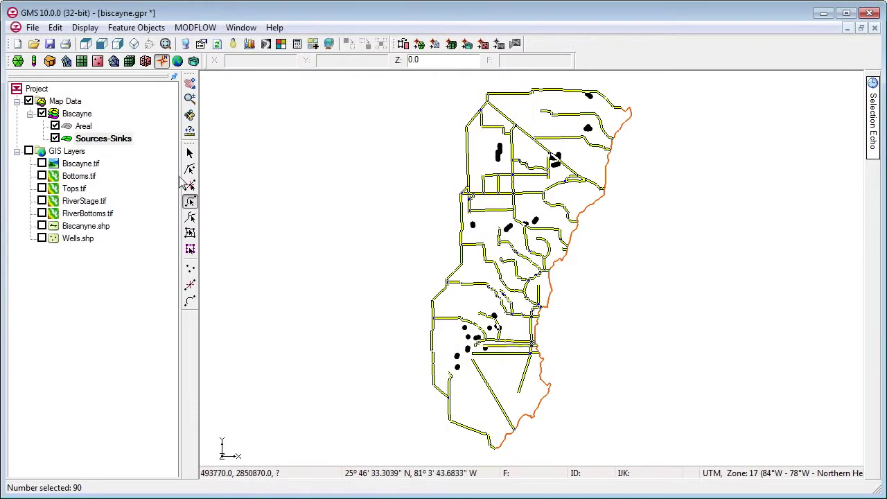
pyautogui.click(278, 179)
# - Make every Sources-Sinks point a well with flow rate -700
pyautogui.rightClick(104, 138)
pyautogui.click(225, 215)
pyautogui.click(392, 182)
pyautogui.click(368, 192)
pyautogui.click(427, 237)
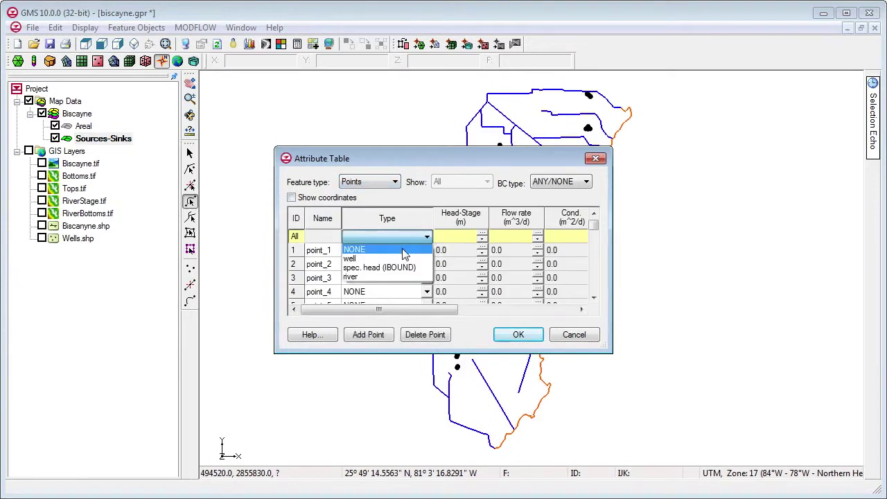
pyautogui.click(402, 257)
pyautogui.click(463, 237)
pyautogui.write('-700')
pyautogui.press('Tab')
pyautogui.click(518, 334)
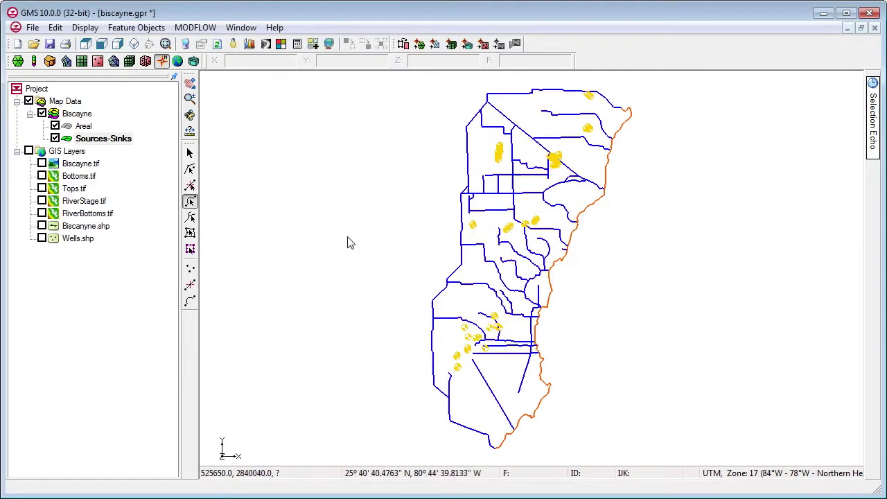
# - Enable Refinement in the Sources-Sinks coverage setup
pyautogui.doubleClick(92, 140)
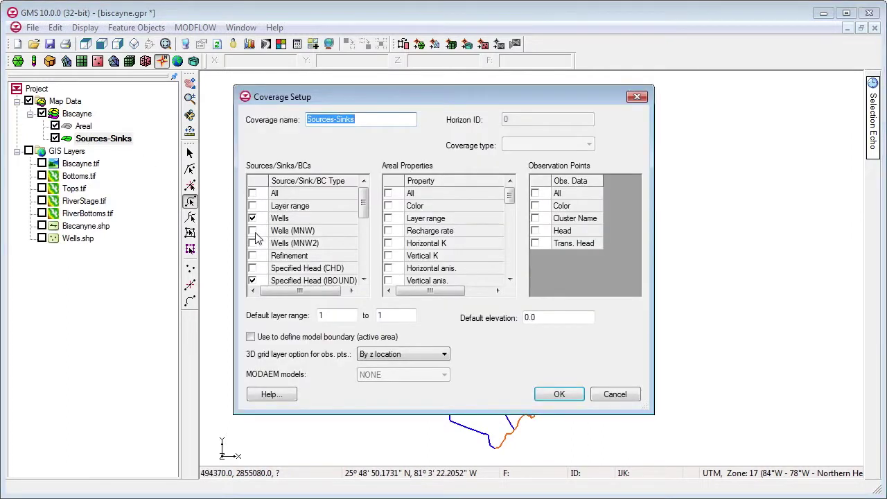
pyautogui.click(253, 256)
pyautogui.click(559, 394)
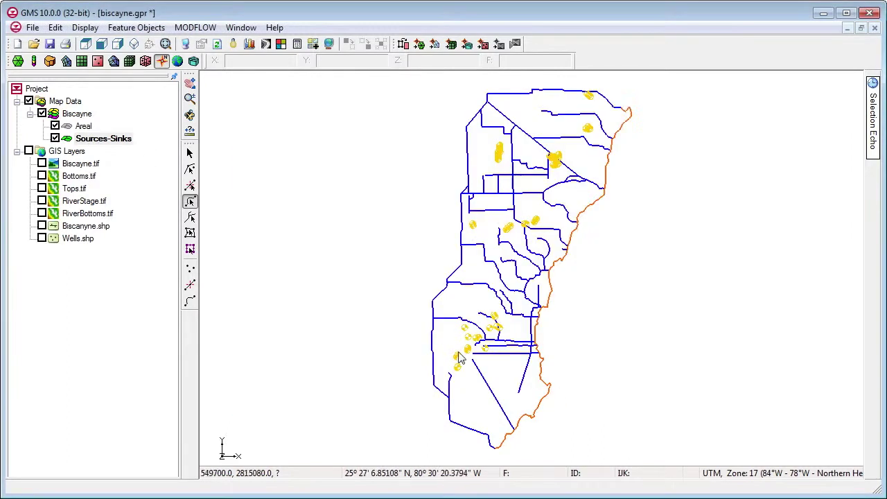
# - Turn on refinement for all arcs with a base size of 110
pyautogui.rightClick(101, 139)
pyautogui.click(151, 216)
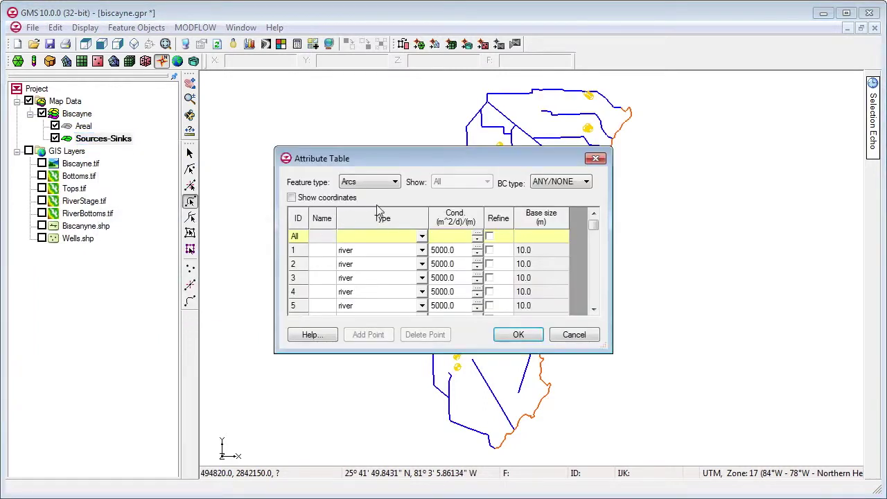
pyautogui.click(489, 236)
pyautogui.click(536, 238)
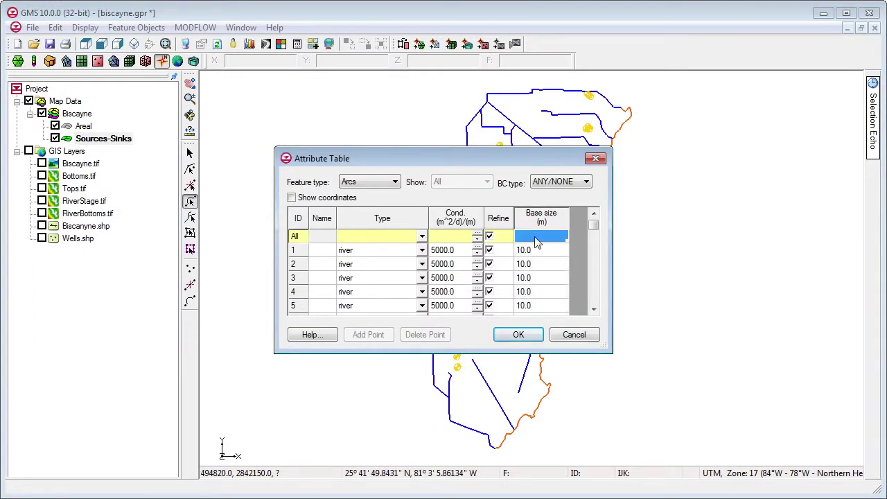
pyautogui.write('110')
pyautogui.press('Return')
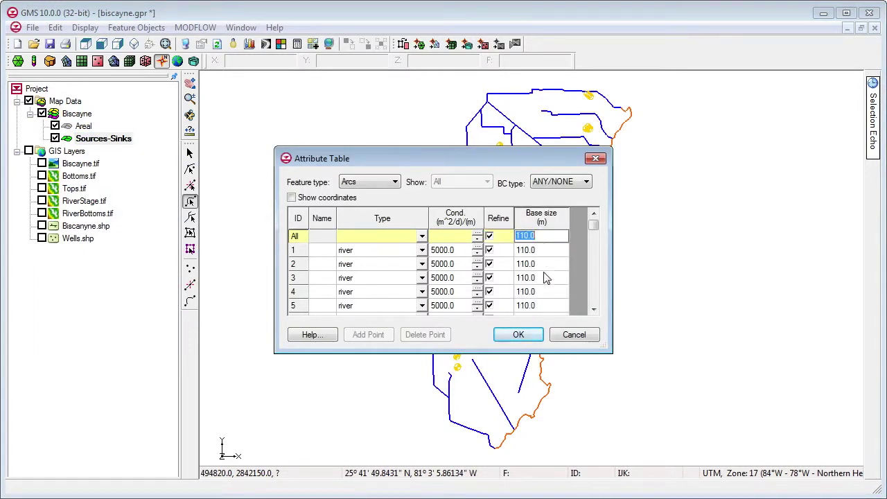
pyautogui.click(518, 335)
# - Turn on refinement for all well points with a base size of 60
pyautogui.rightClick(108, 141)
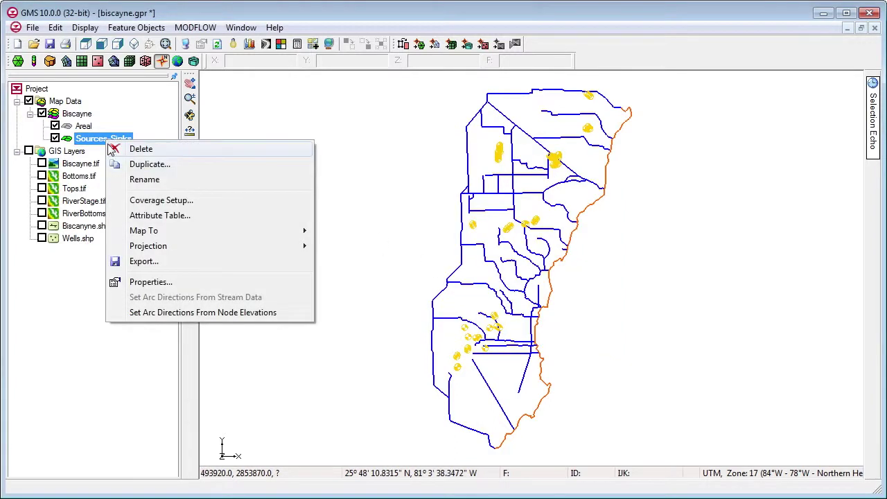
pyautogui.click(177, 215)
pyautogui.click(394, 181)
pyautogui.click(370, 194)
pyautogui.click(555, 311)
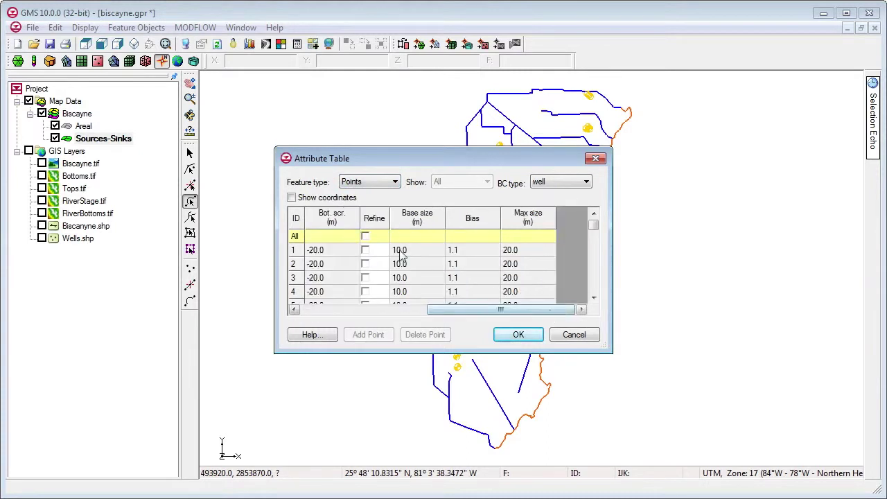
pyautogui.click(367, 237)
pyautogui.click(418, 237)
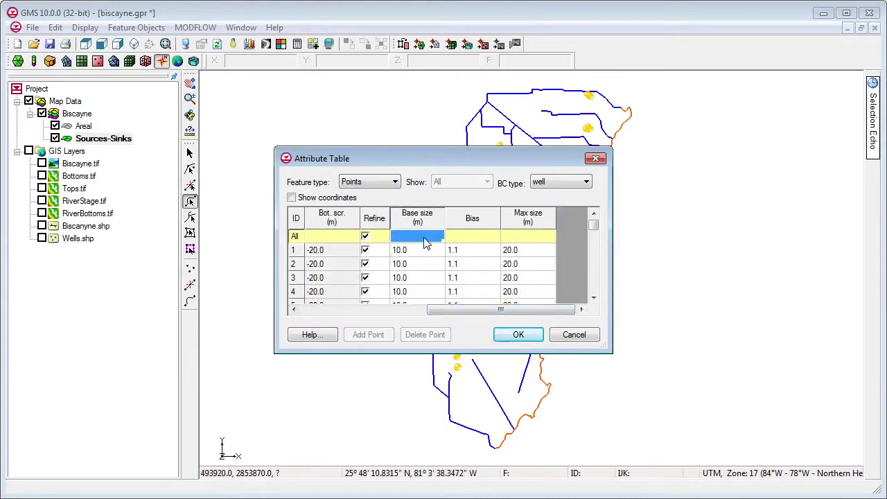
pyautogui.write('60')
pyautogui.press('Tab')
pyautogui.click(518, 334)
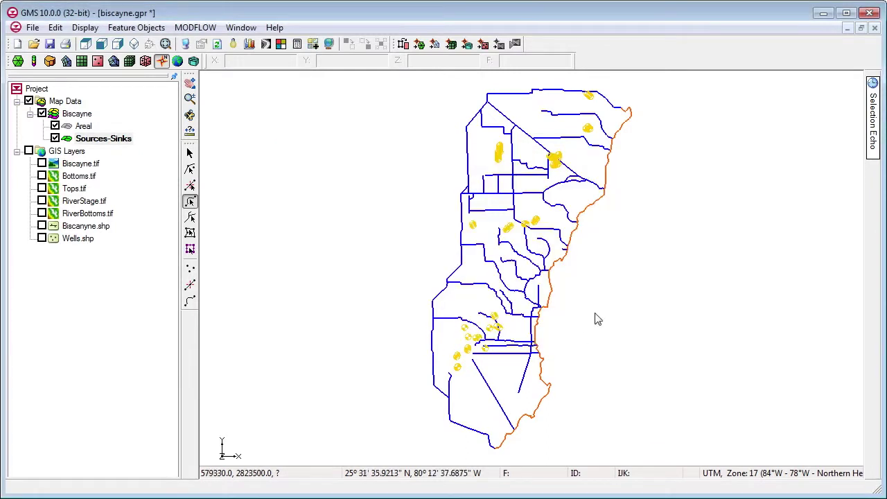
# - Add a new grid frame to the project
pyautogui.rightClick(42, 261)
pyautogui.moveTo(74, 268)
pyautogui.click(209, 192)
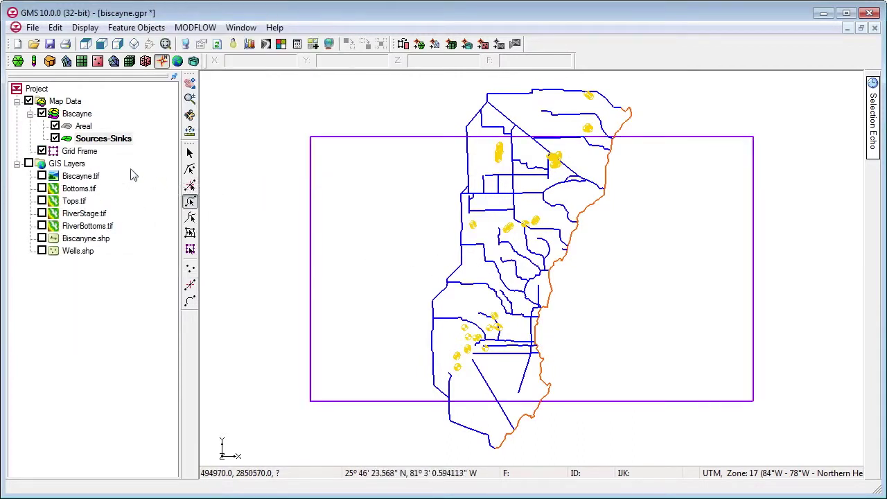
# - Set the grid frame origin to 543750, 2793450 with size 44000 × 79200 m
pyautogui.rightClick(83, 153)
pyautogui.click(126, 231)
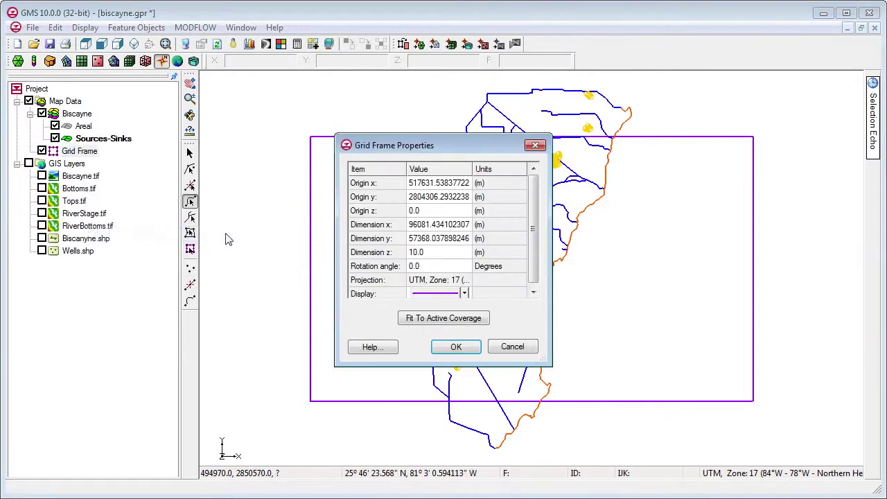
pyautogui.click(453, 184)
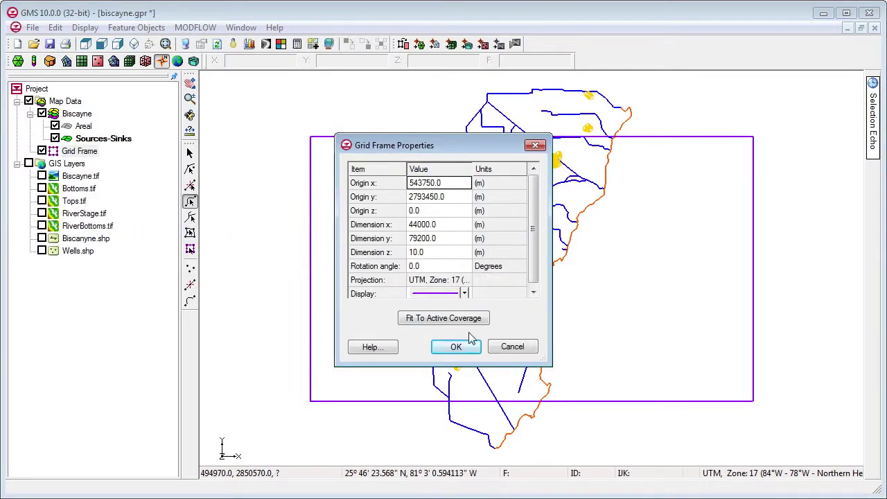
pyautogui.click(458, 348)
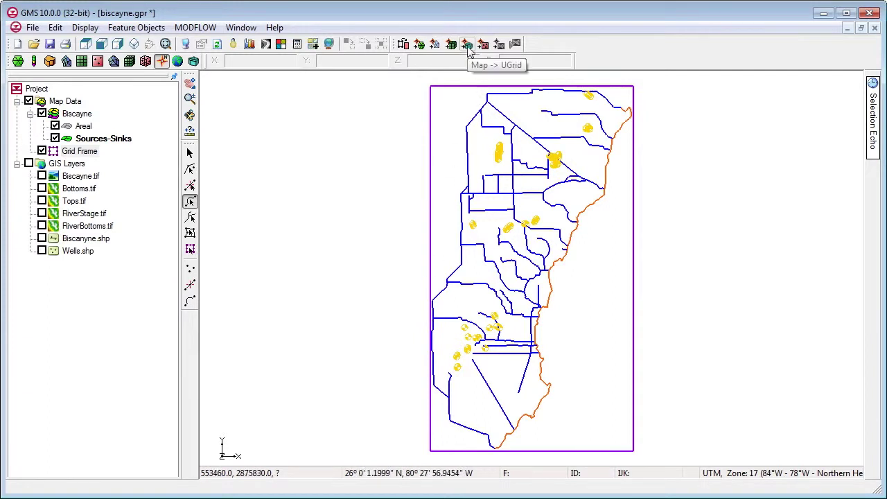
# - From the Areal coverage, set up a Quadtree/Octree UGrid with X spacing by 800 m cell size
pyautogui.click(83, 125)
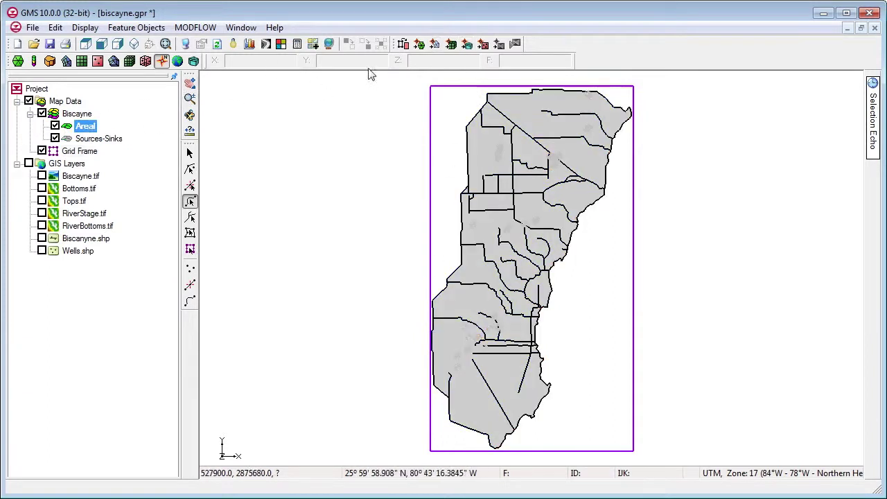
pyautogui.click(468, 44)
pyautogui.click(427, 175)
pyautogui.click(360, 194)
pyautogui.click(378, 262)
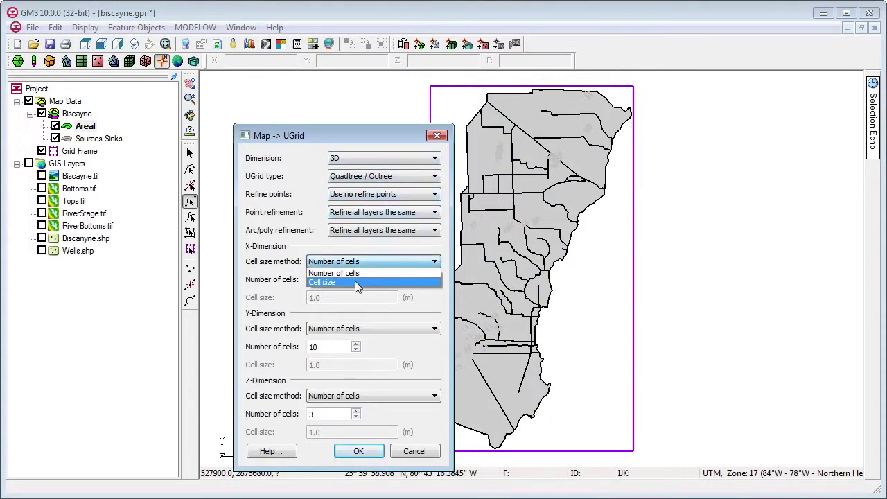
pyautogui.click(355, 280)
pyautogui.press('Tab')
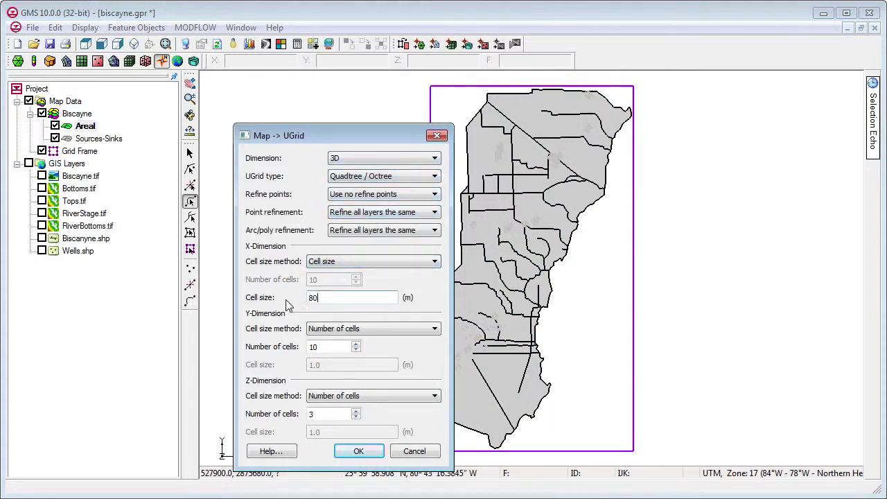
pyautogui.press('Tab')
# - Use an 800 m Y cell size, 2 Z cells and all refine points, then build the quadtree grid
pyautogui.click(341, 335)
pyautogui.click(338, 351)
pyautogui.press('Tab')
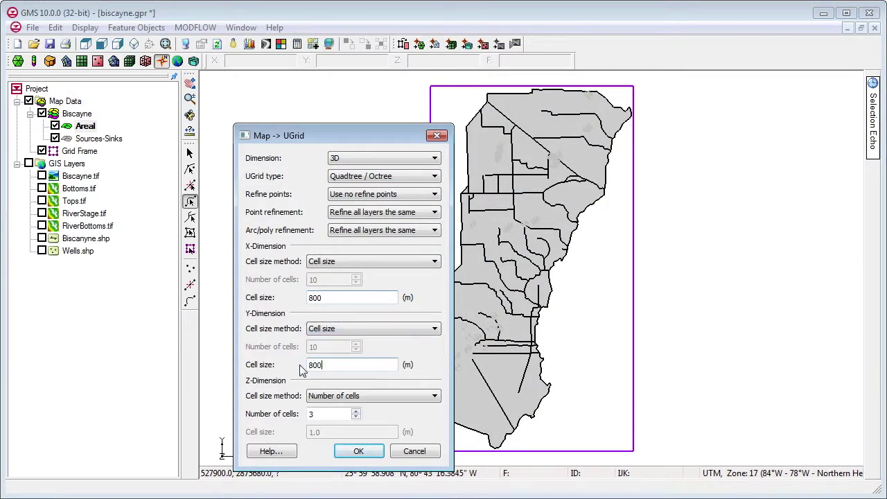
pyautogui.click(356, 418)
pyautogui.click(432, 194)
pyautogui.click(402, 222)
pyautogui.click(359, 451)
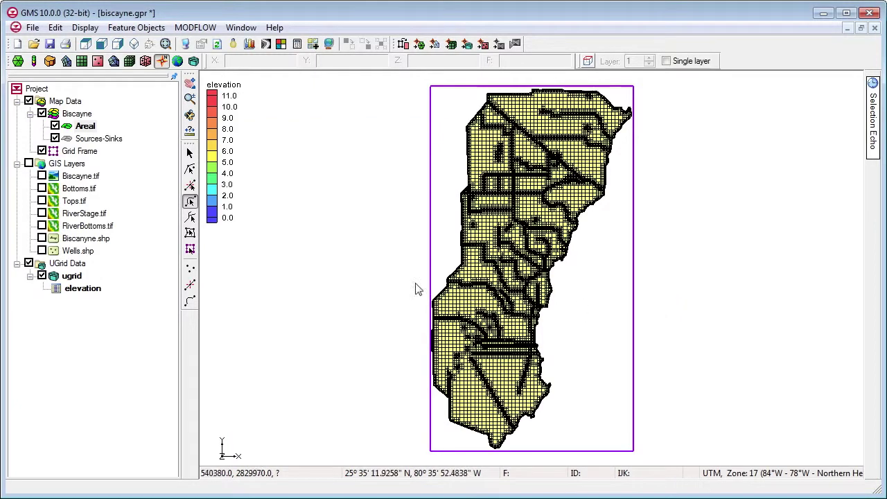
# - Zoom into a patch of the grid to inspect the refinement, then frame the whole grid
pyautogui.click(191, 99)
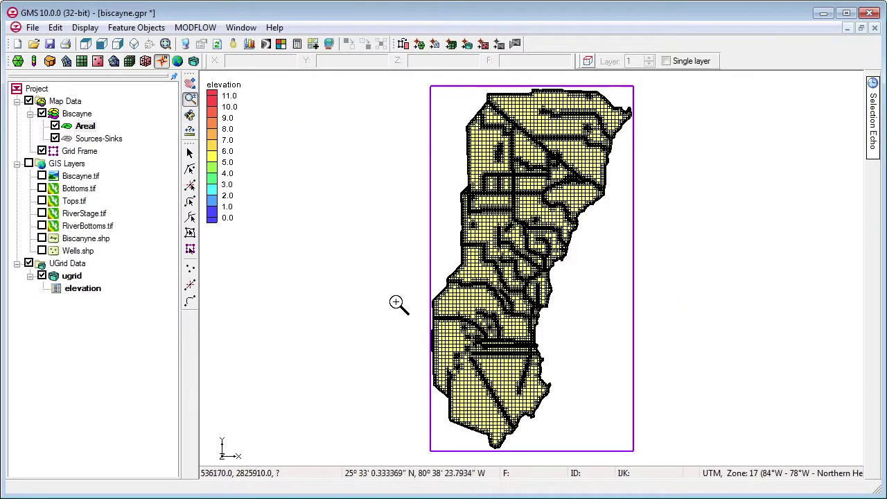
pyautogui.moveTo(418, 299); pyautogui.dragTo(485, 365)
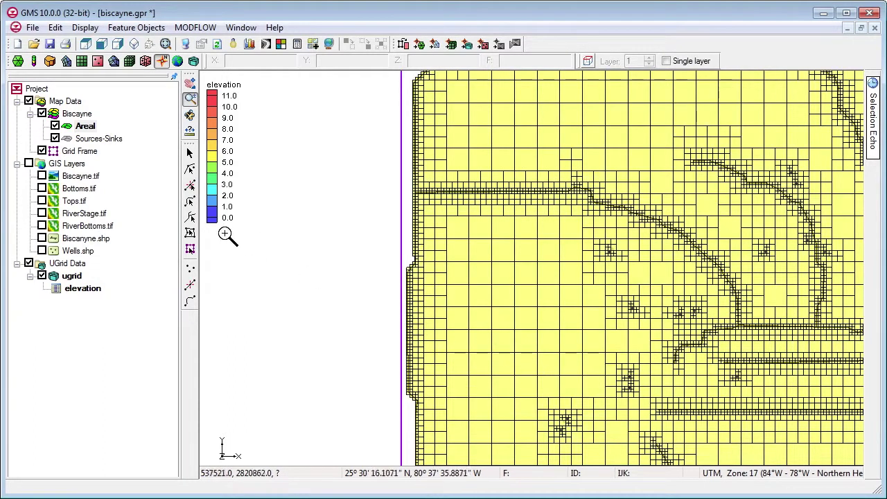
pyautogui.click(167, 44)
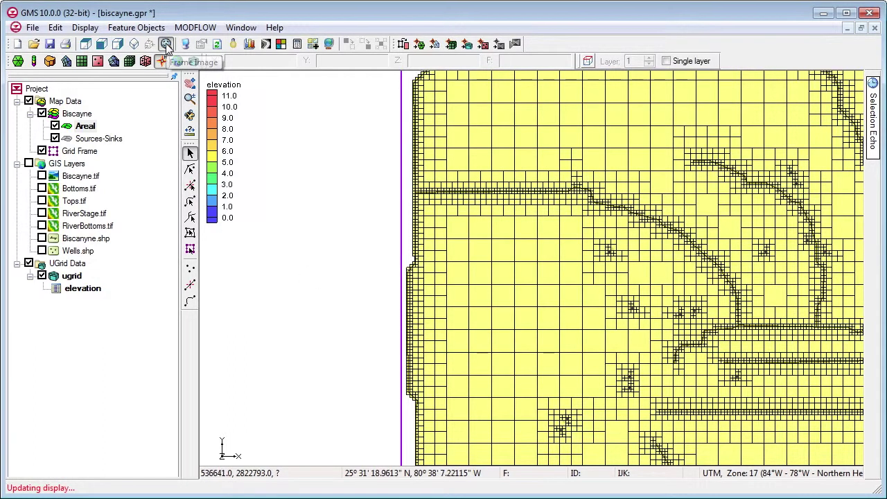
# - Create a new MODFLOW-USG simulation on the ugrid, accepting the default basic package settings
pyautogui.rightClick(70, 275)
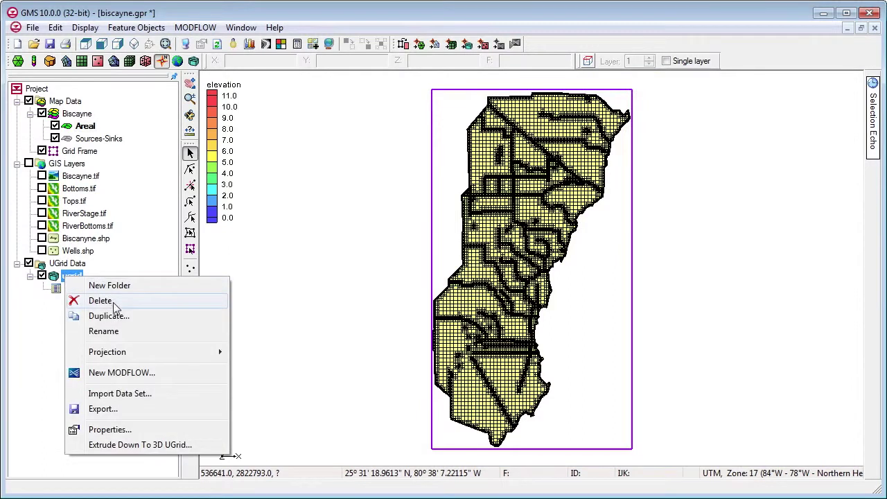
pyautogui.click(122, 373)
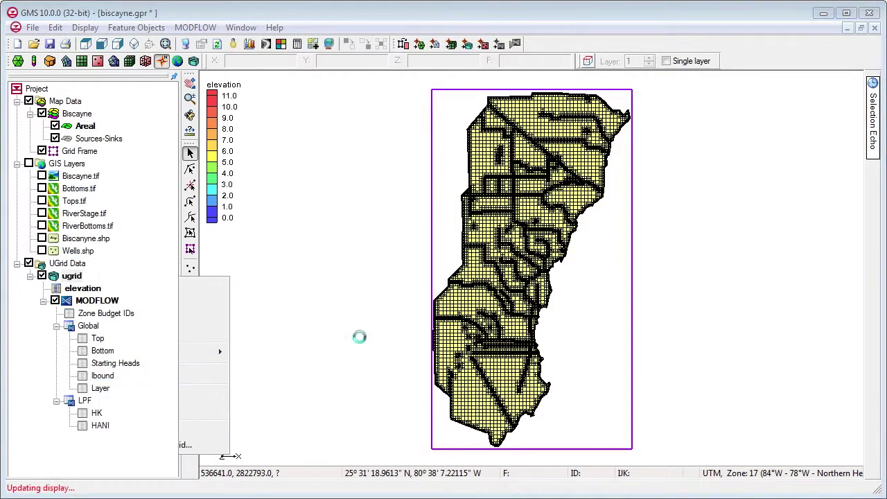
pyautogui.click(513, 398)
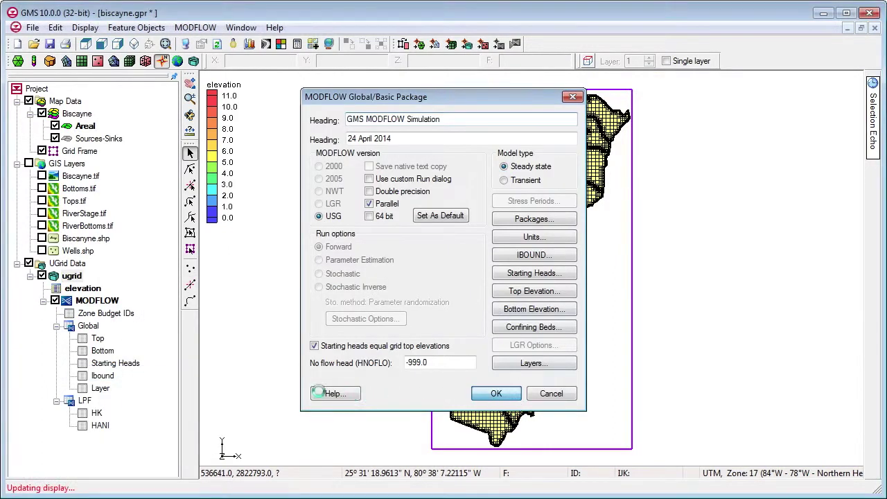
# - Interpolate Tops.tif to the MODFLOW layers, mapping Bottoms.tif to Bottom Elevations Layer 1
pyautogui.rightClick(73, 202)
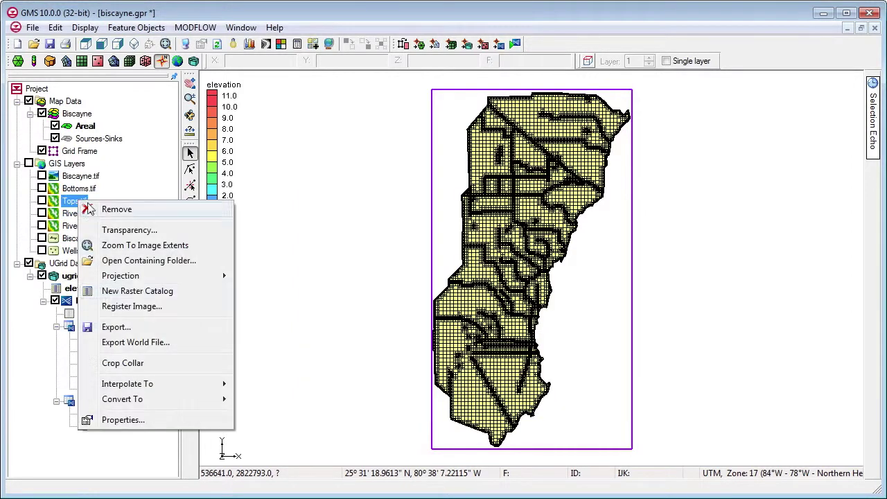
pyautogui.moveTo(170, 384)
pyautogui.click(284, 386)
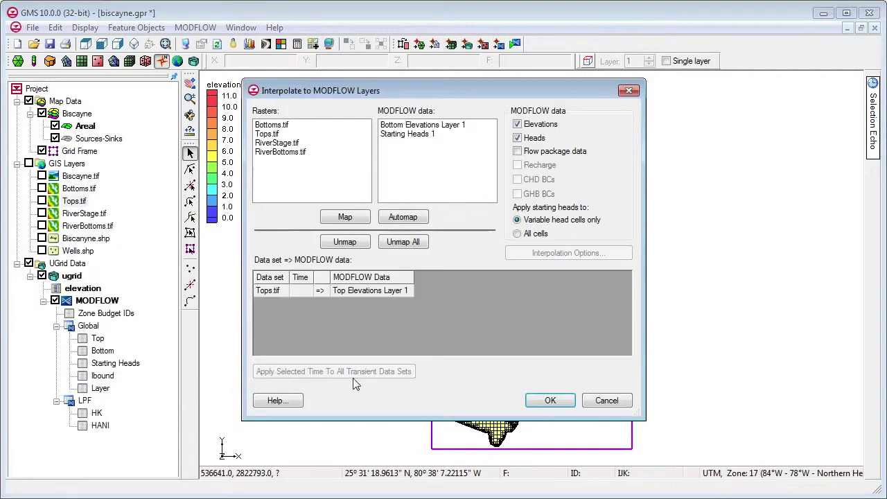
pyautogui.click(281, 126)
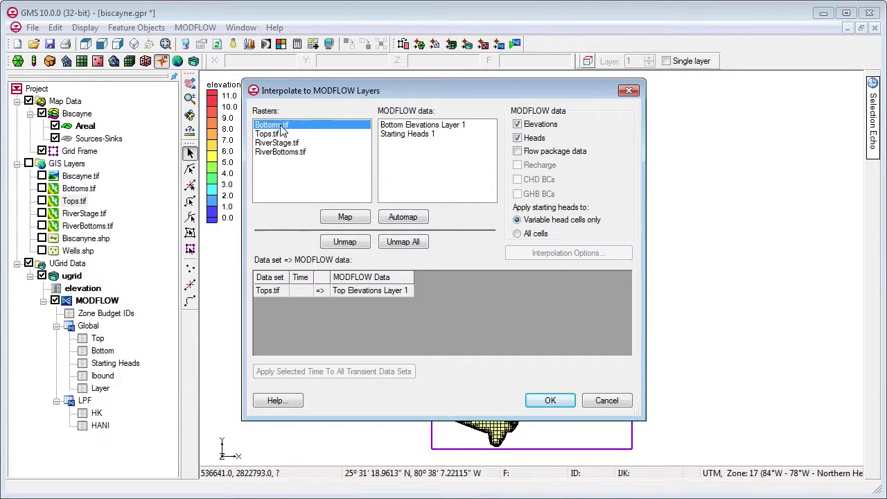
pyautogui.click(388, 124)
pyautogui.click(361, 218)
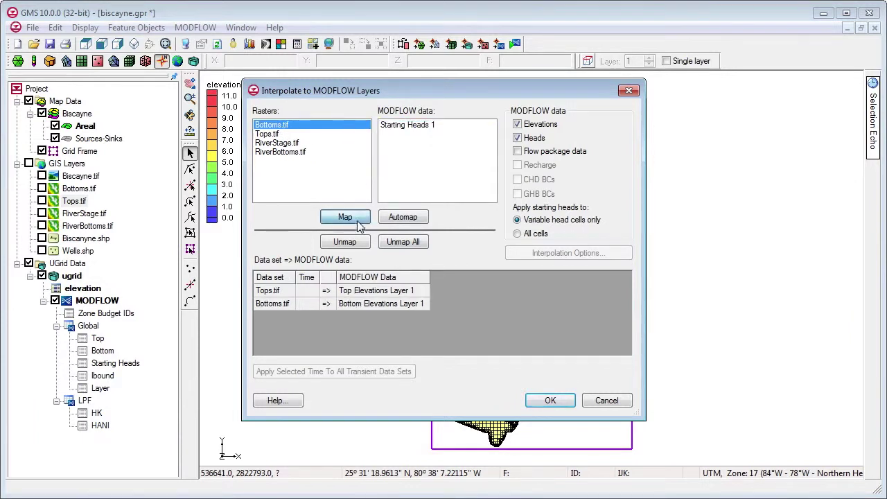
pyautogui.click(550, 400)
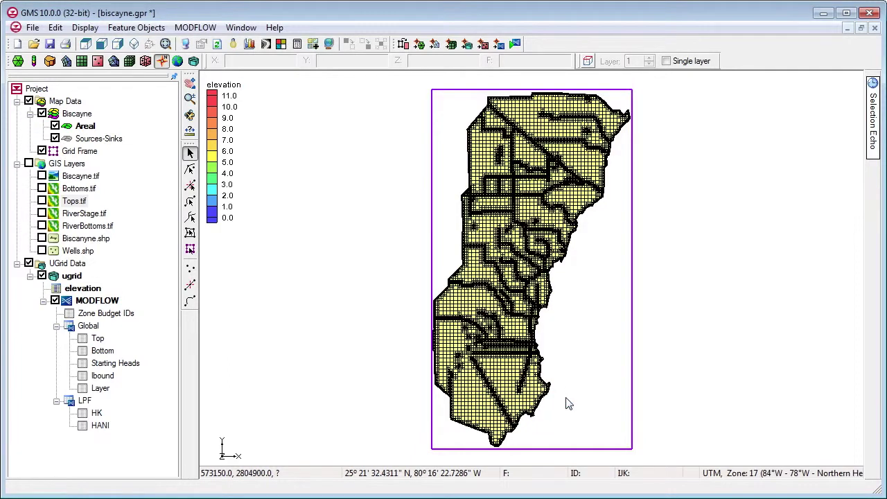
# - Map all applicable coverages to the MODFLOW model, save the project, and run MODFLOW-USG to load computed heads
pyautogui.click(499, 44)
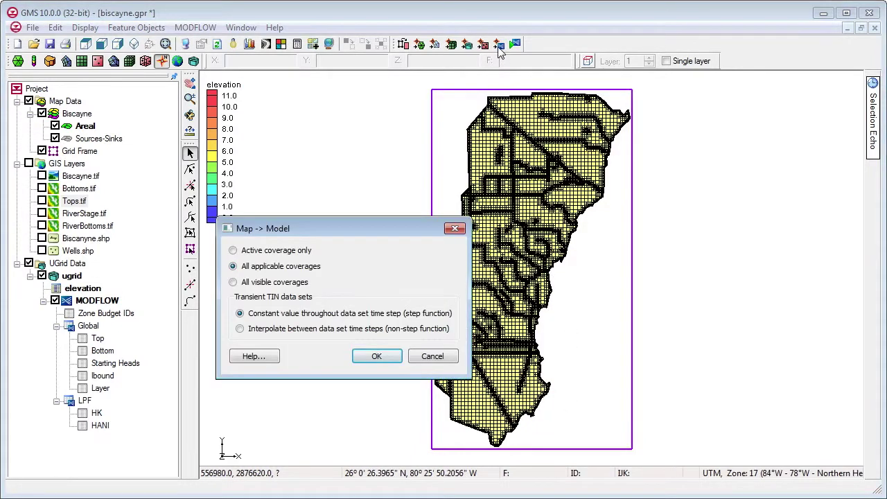
pyautogui.click(376, 356)
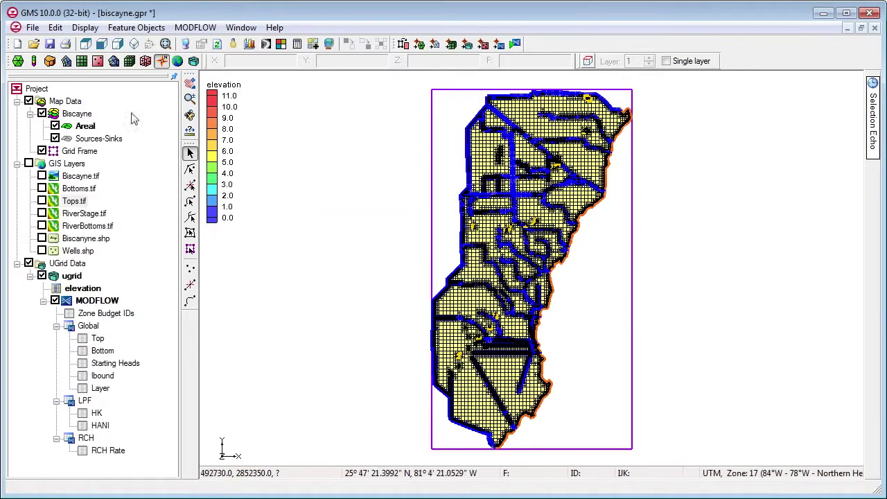
pyautogui.click(50, 44)
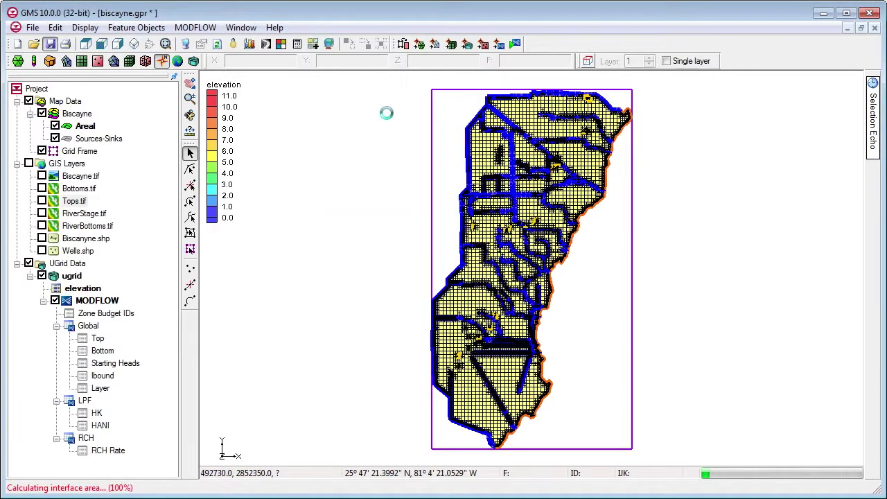
pyautogui.click(515, 44)
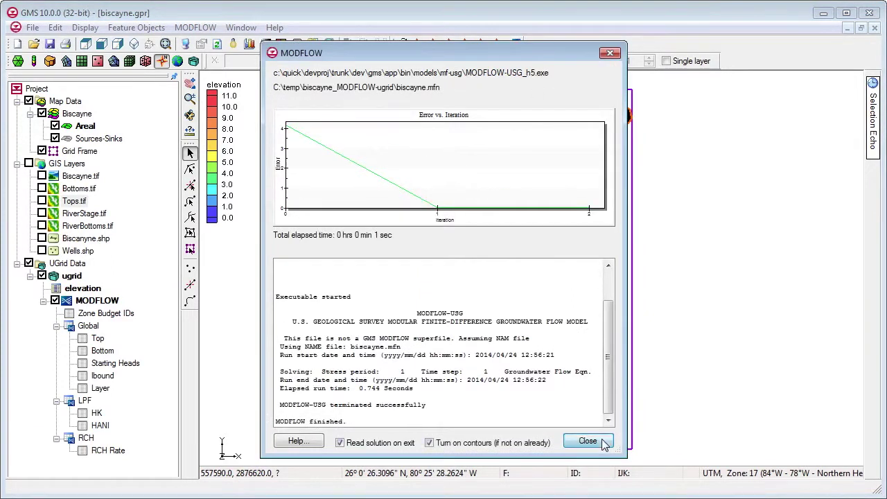
pyautogui.click(601, 441)
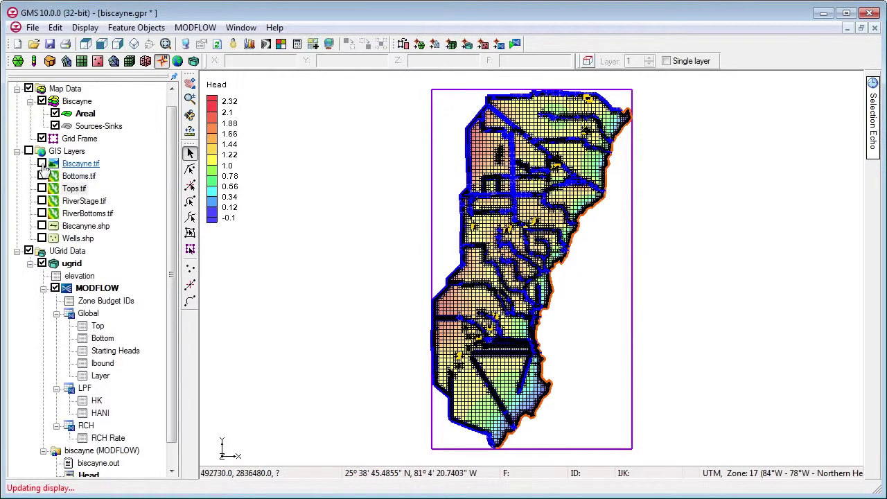
# - Turn on the Biscayne.tif GIS layer so the aerial photo shows beneath the grid
pyautogui.click(42, 163)
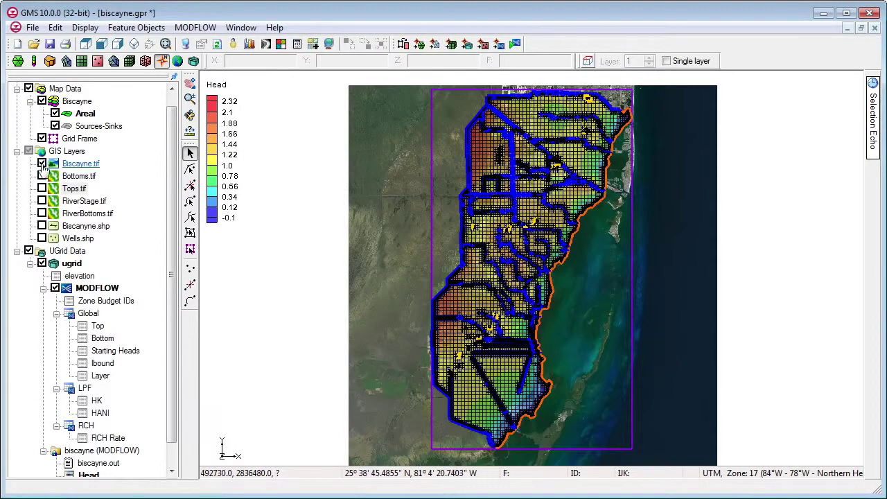